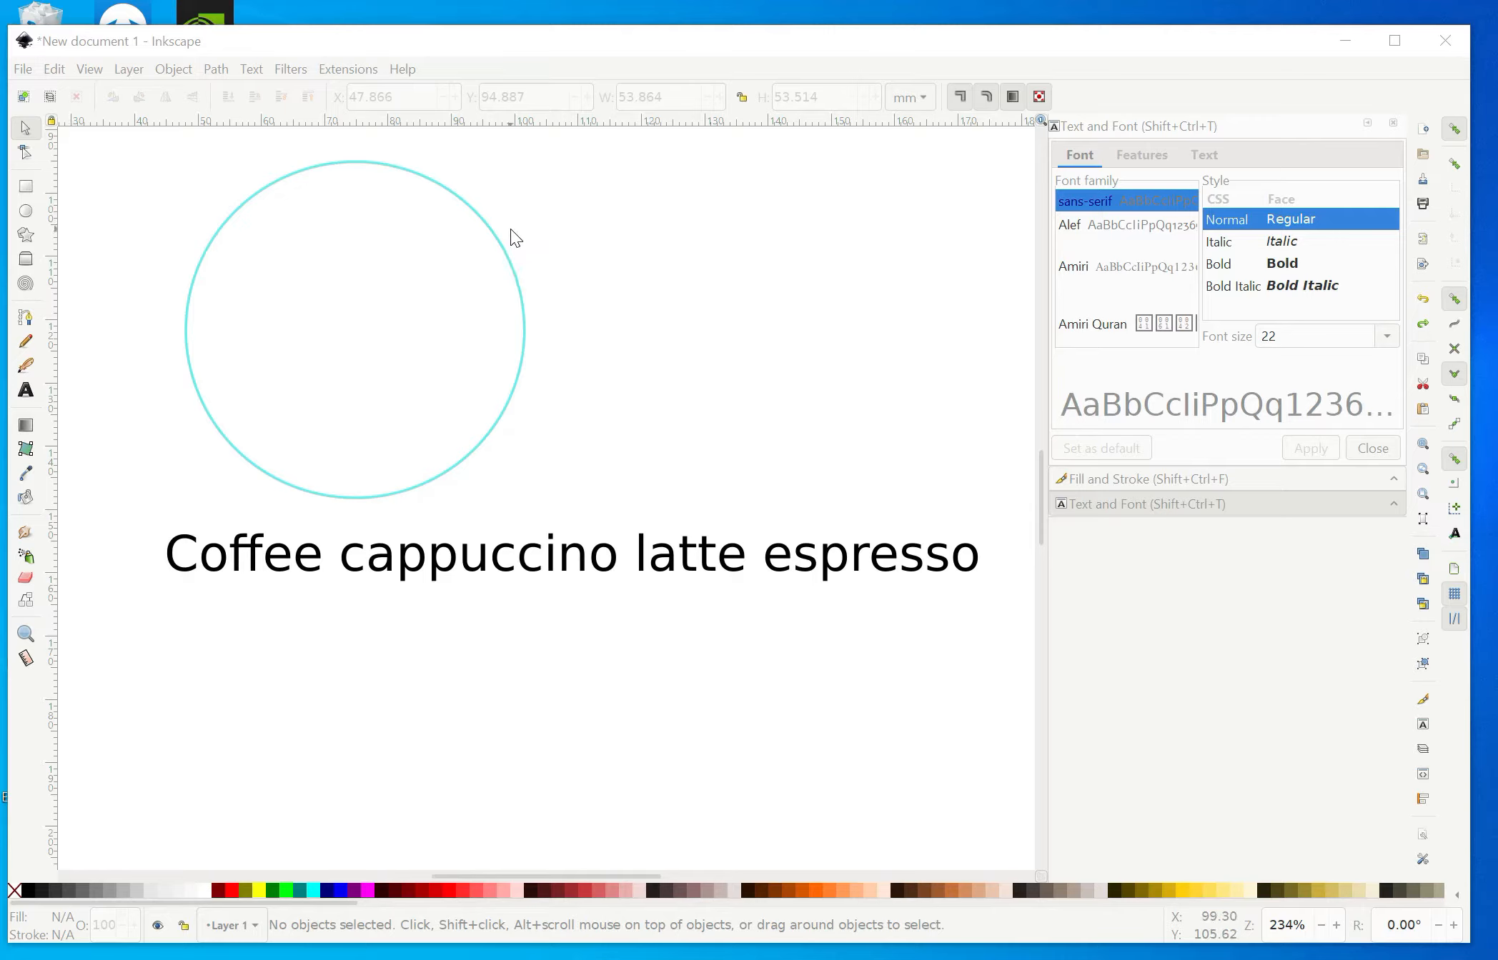
Convert the circle to a path with Object to Path.
left_click(214, 430)
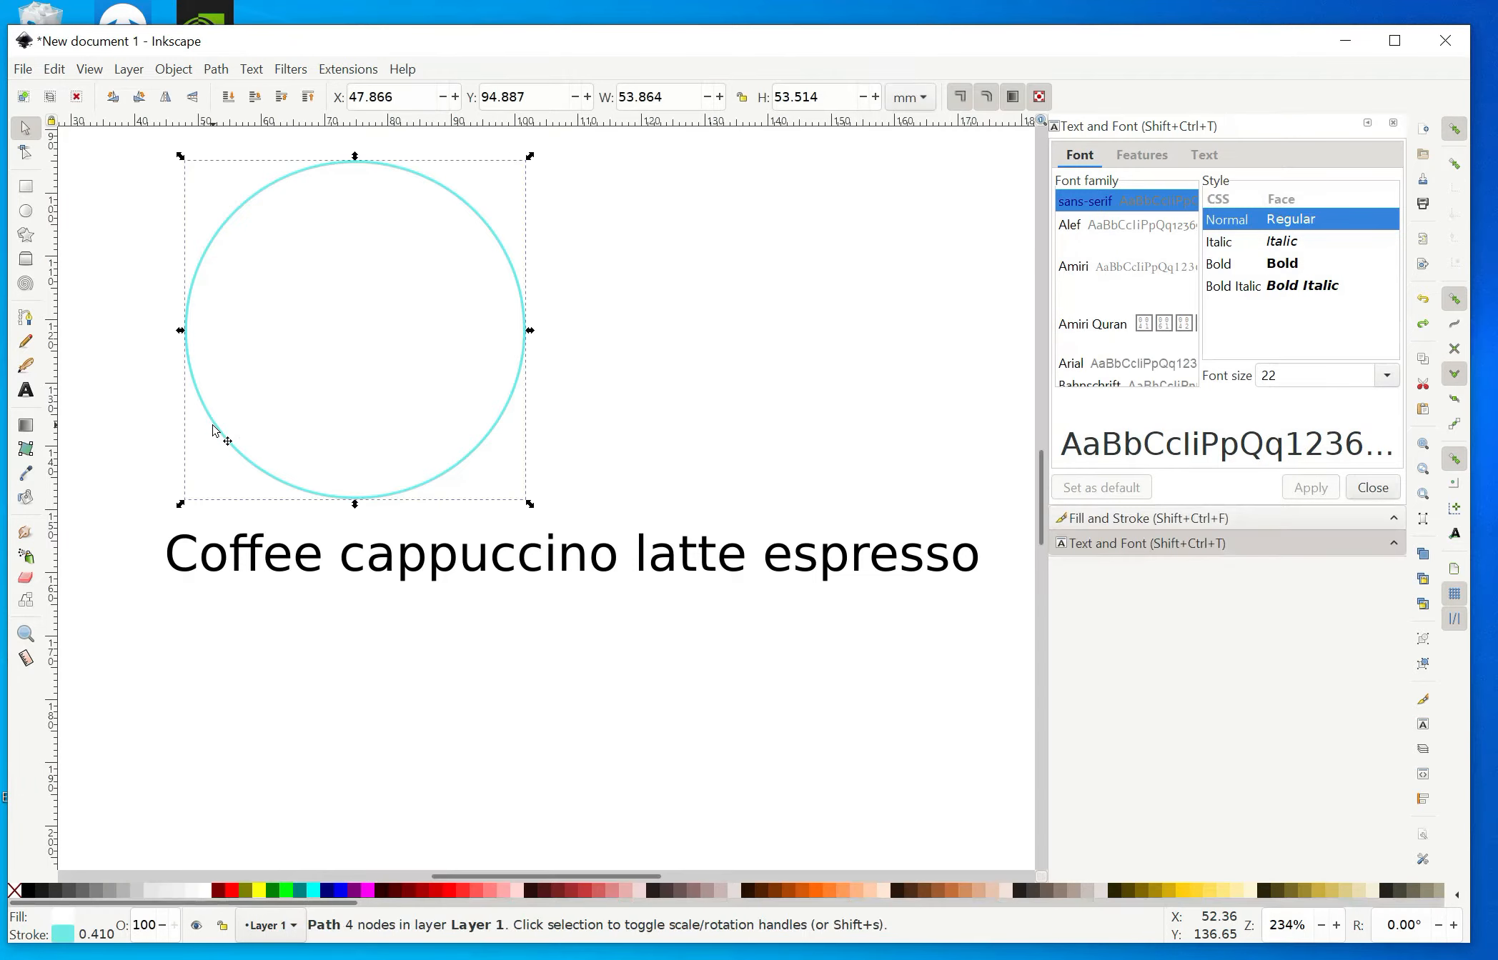
left_click(218, 70)
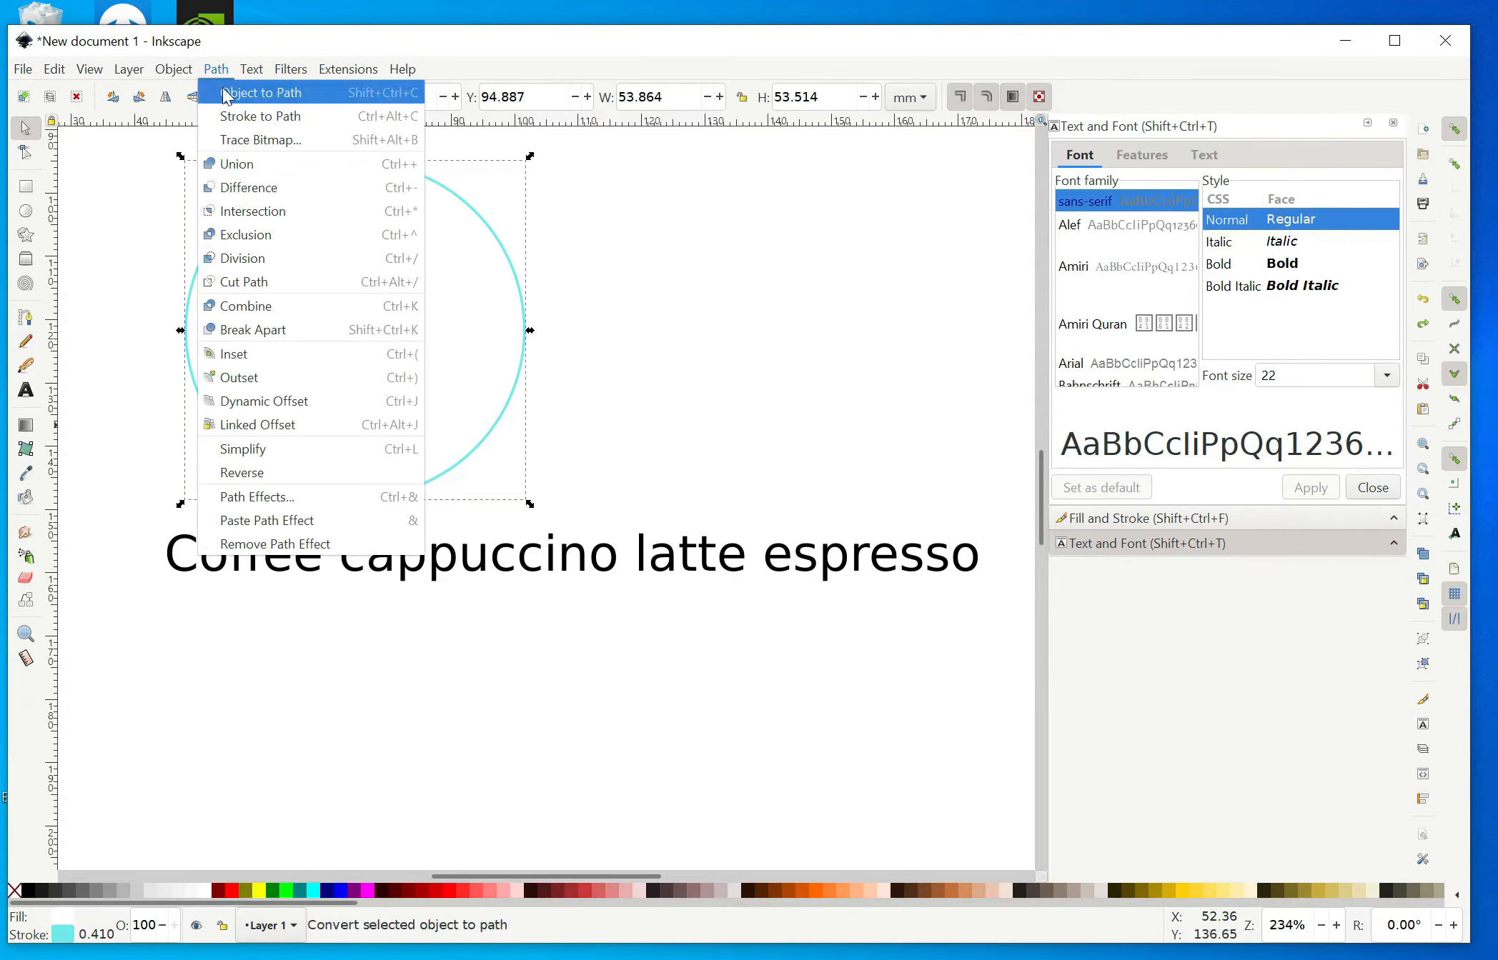
left_click(226, 95)
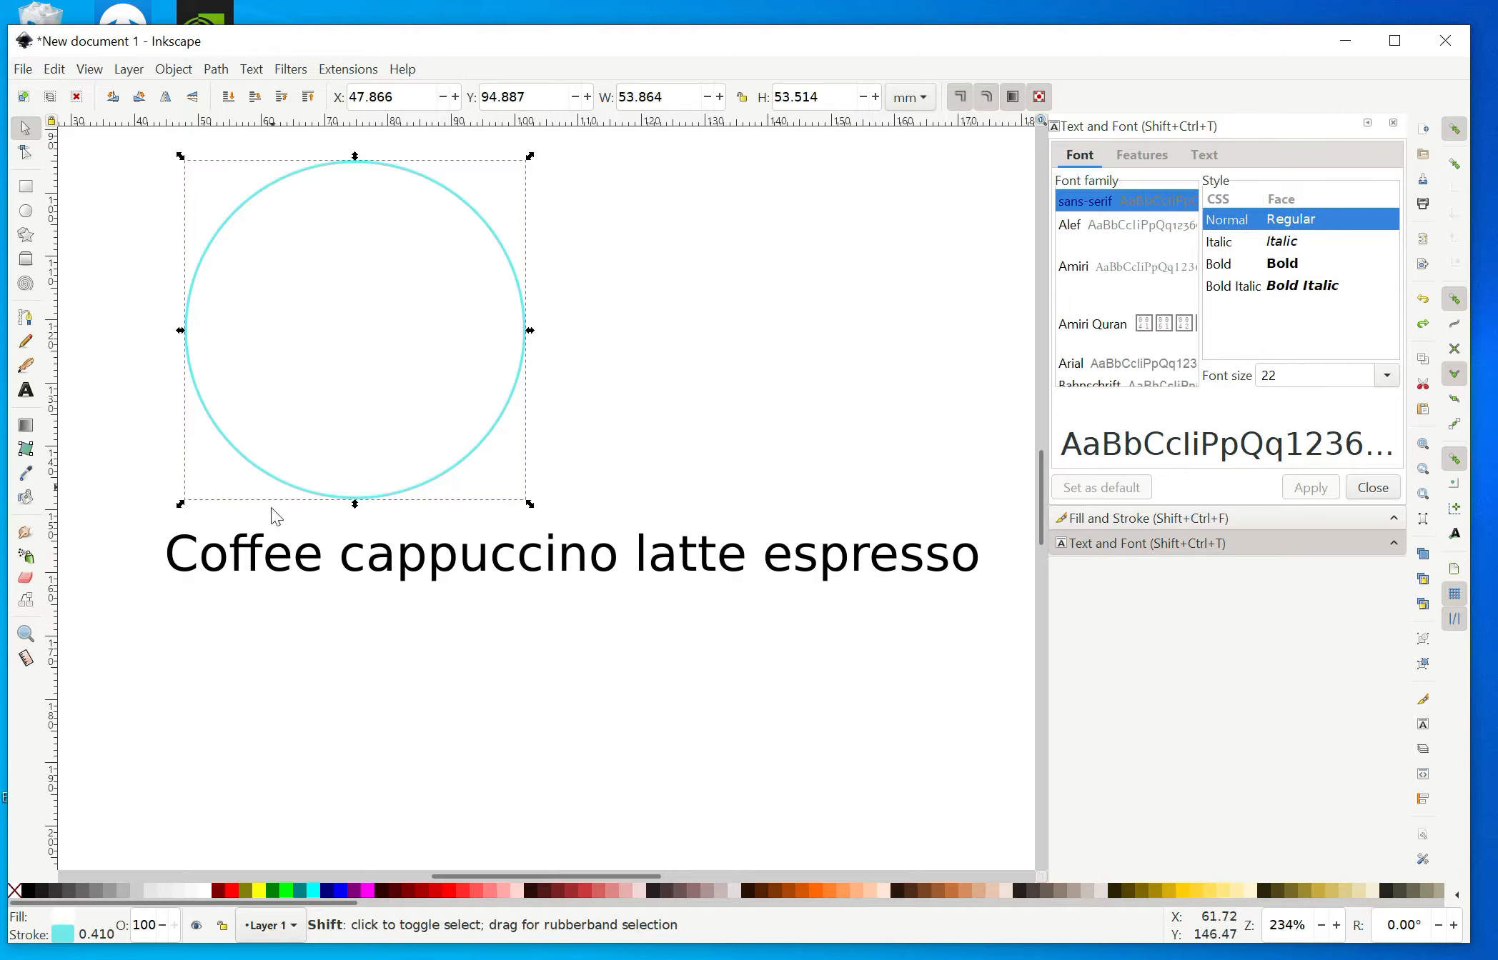
Select the circle together with the coffee text and put the text on the circle path.
left_click(281, 562, "shift")
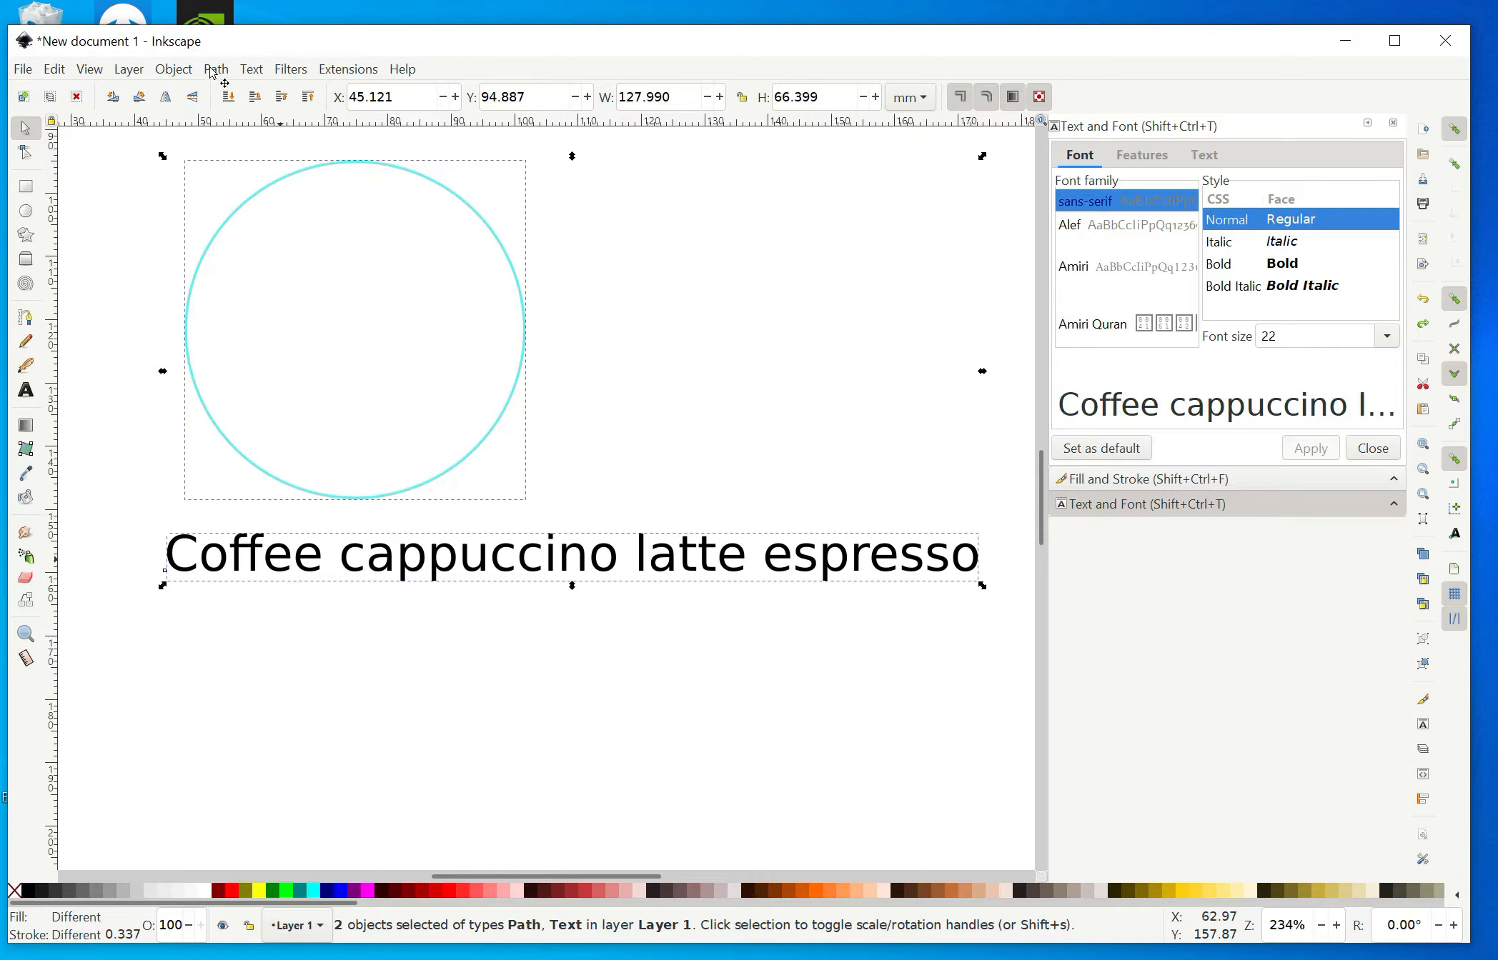
left_click(245, 69)
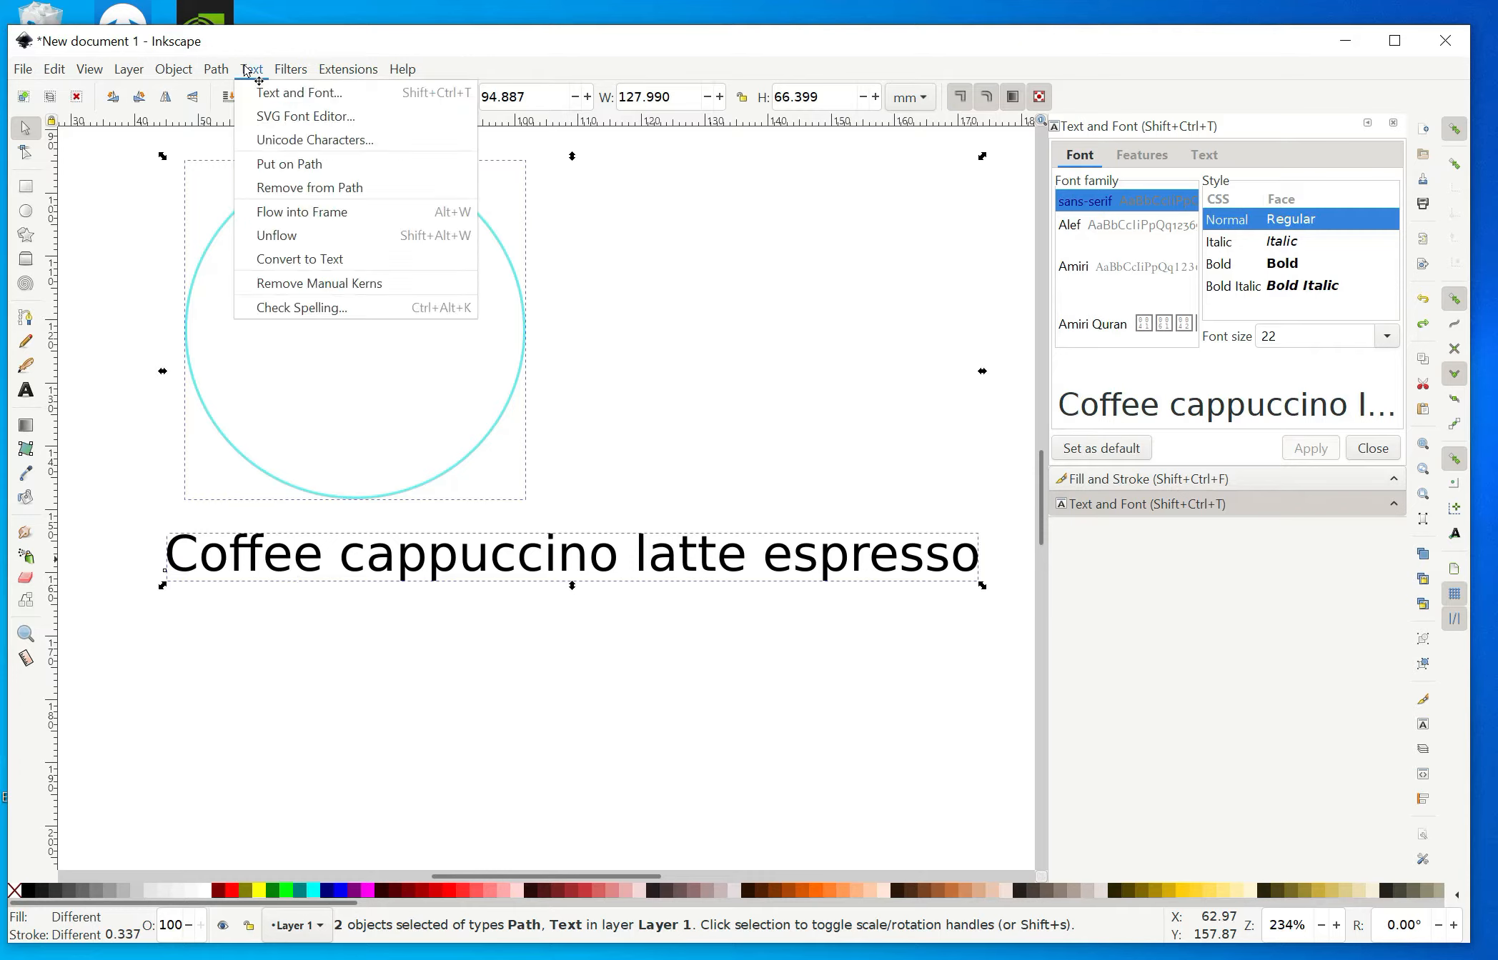
left_click(270, 165)
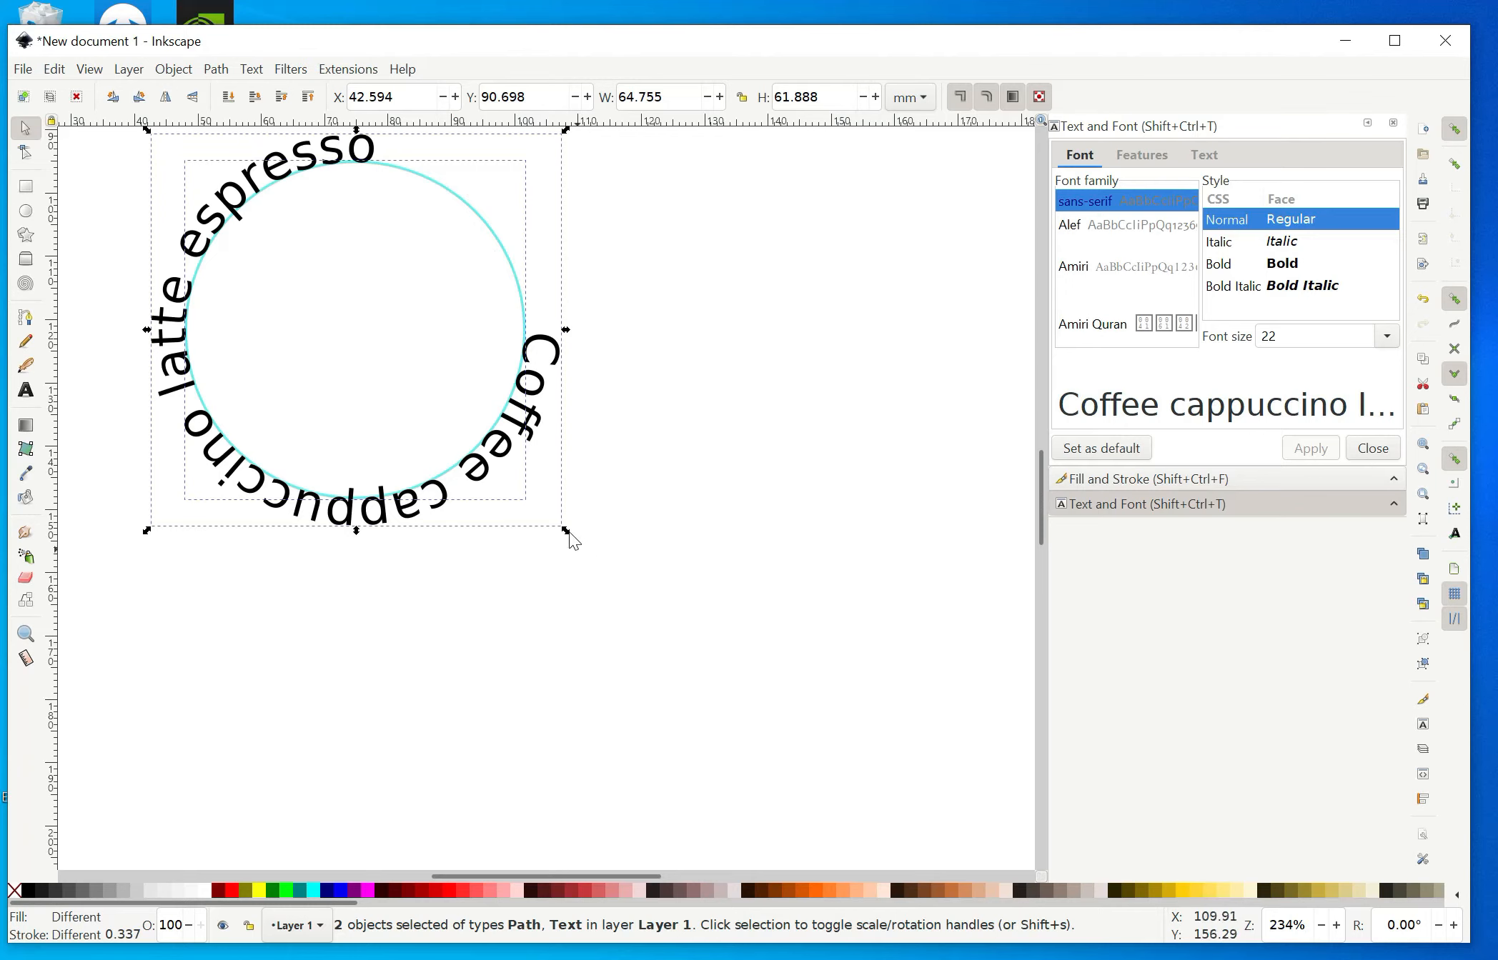
Scale the circle and its text together to about 67 mm wide.
left_click_drag(567, 533, 639, 629)
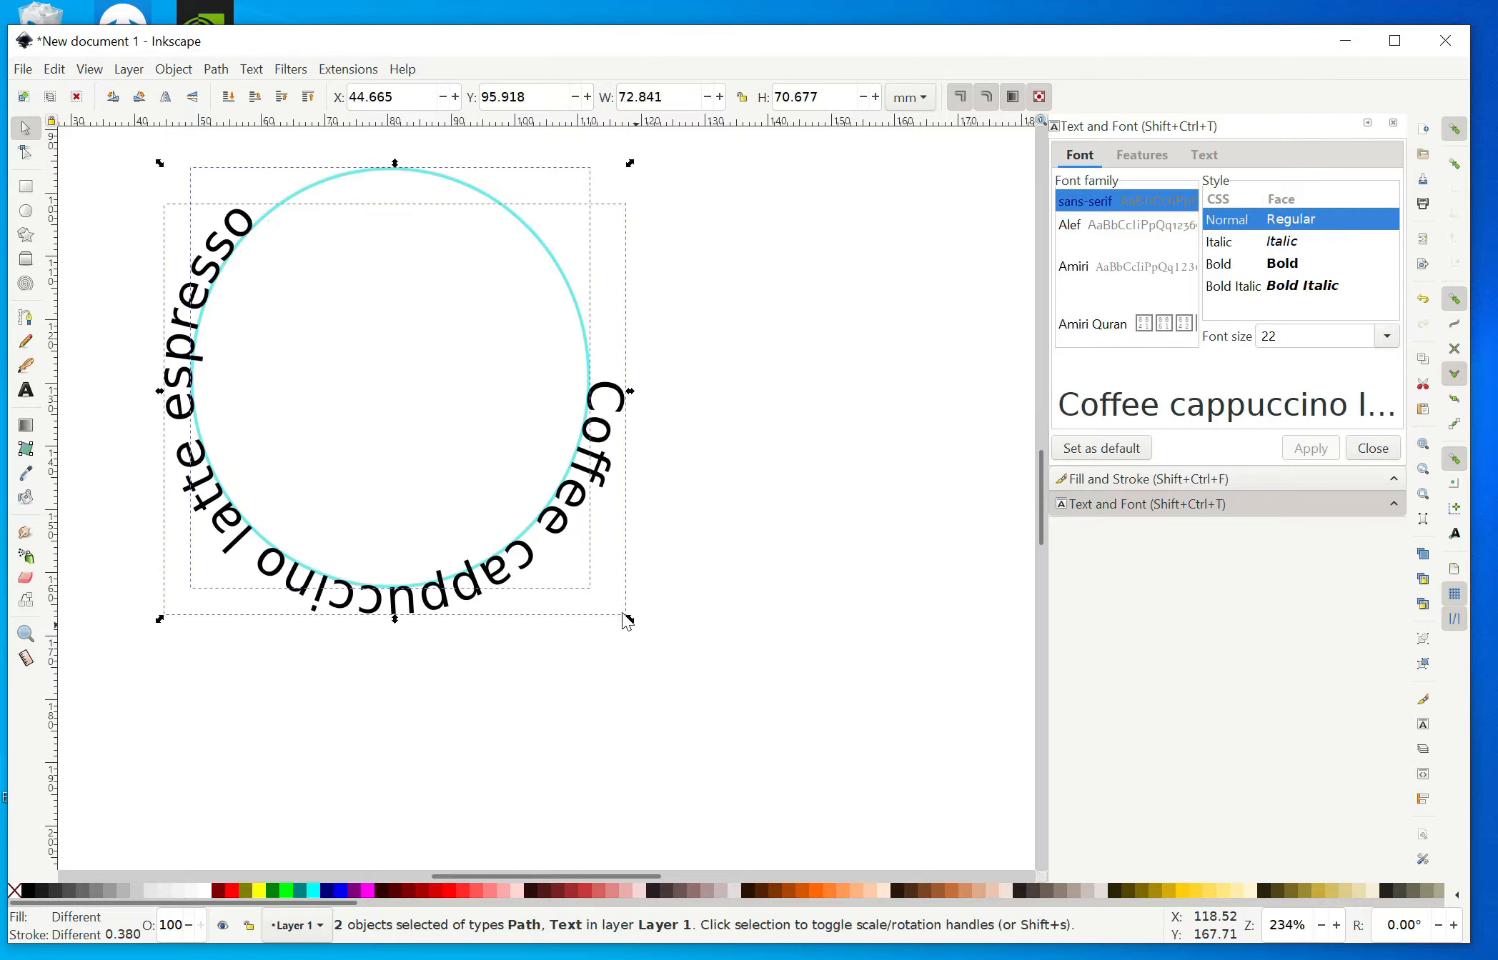
left_click_drag(626, 619, 585, 566)
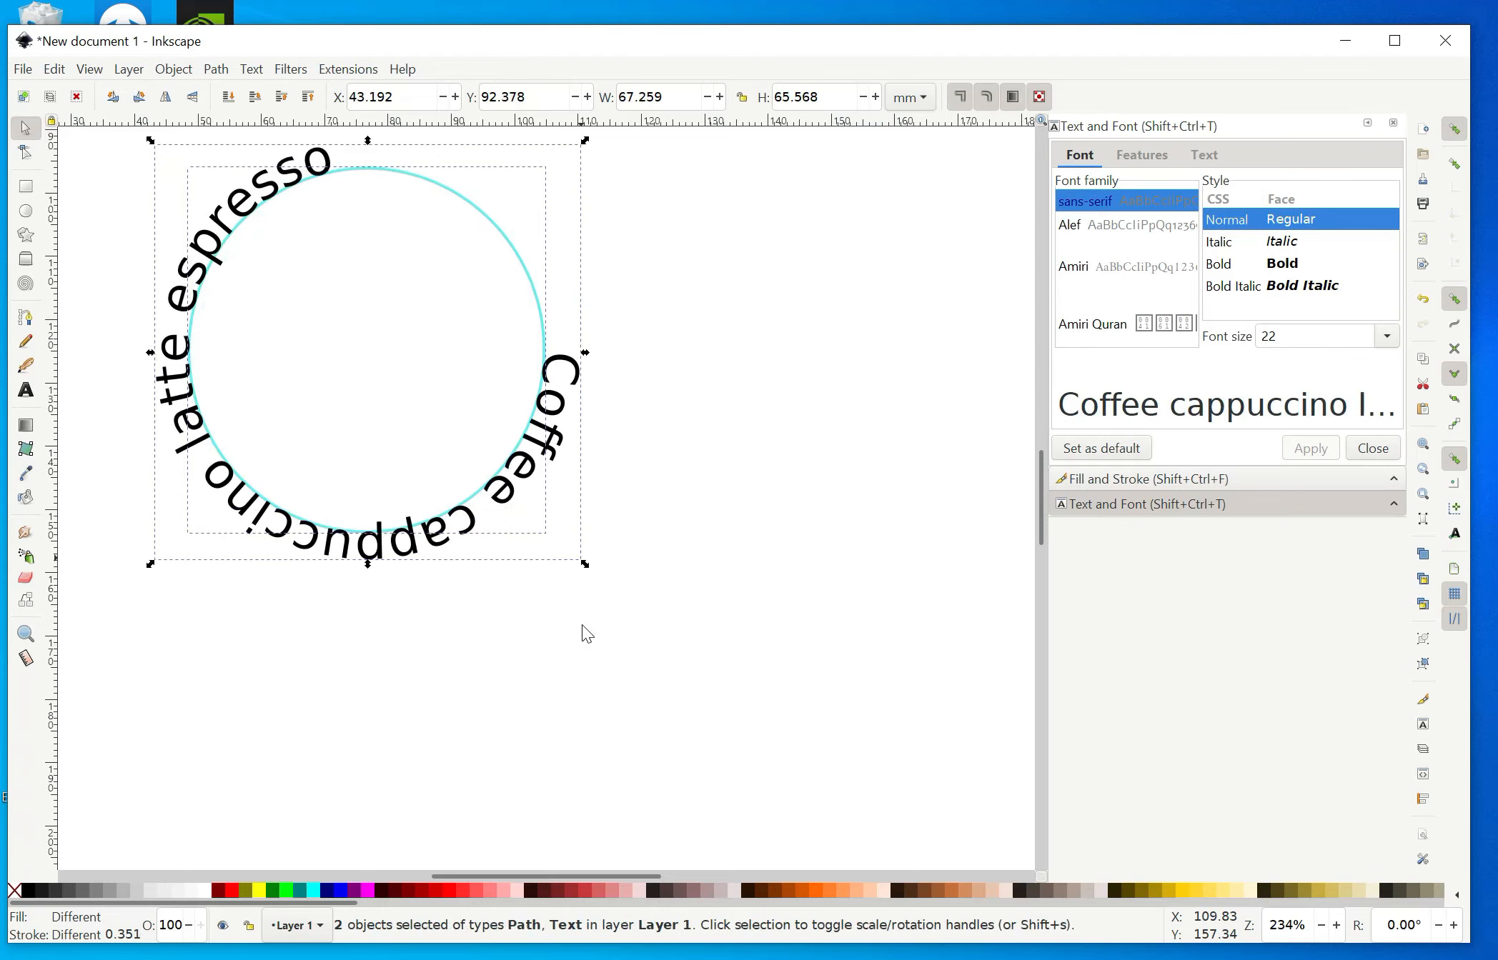
left_click(806, 557)
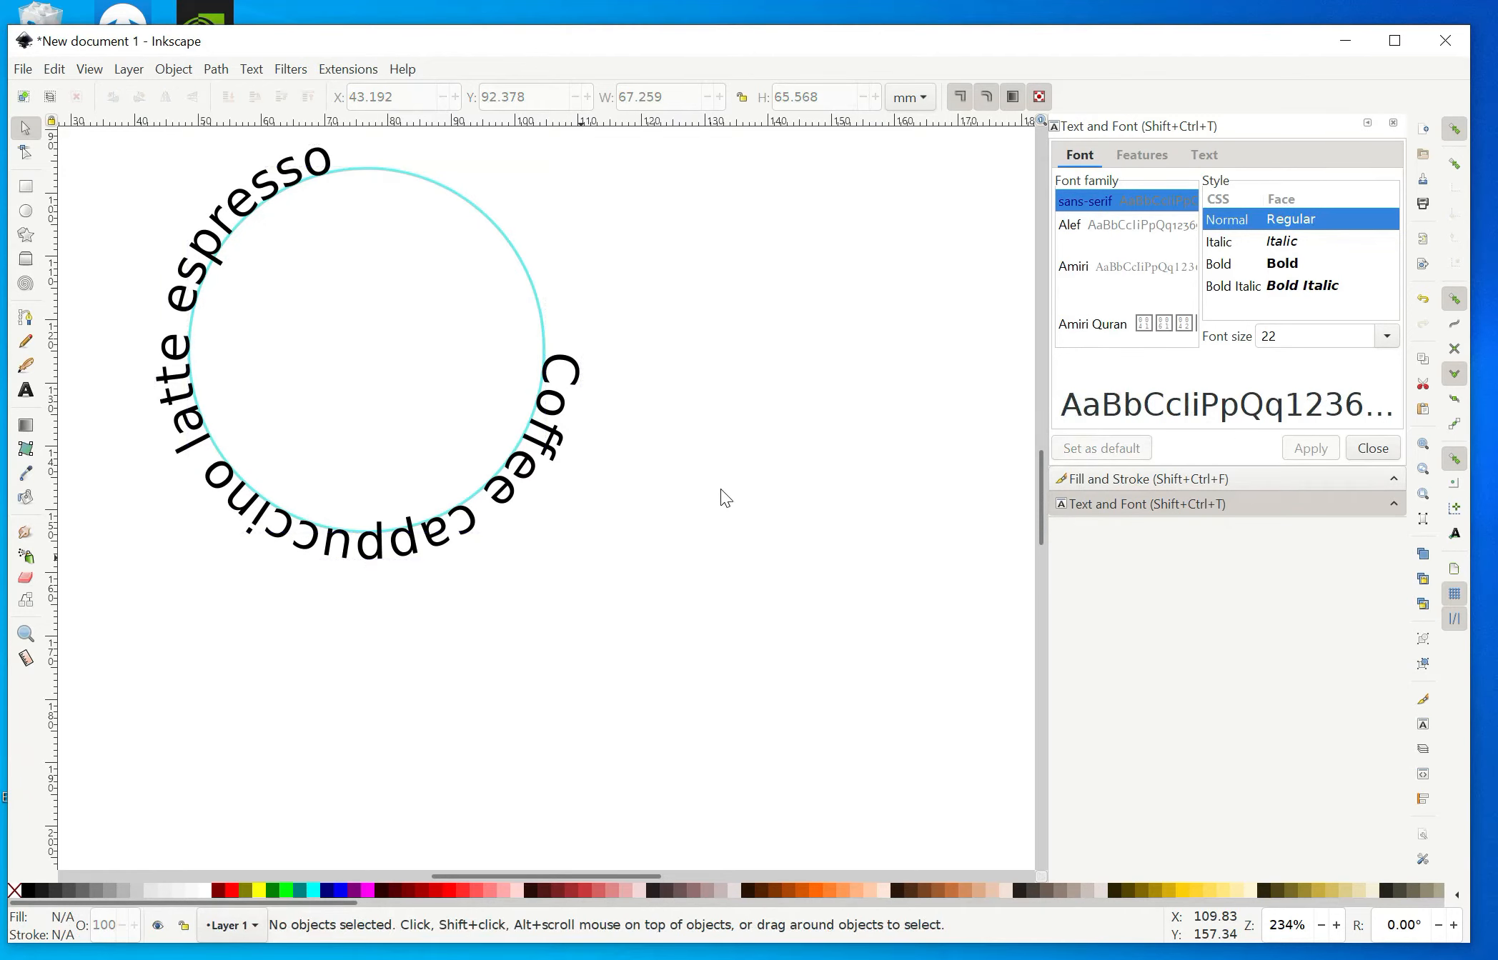
Shrink the circle alone to about 45 mm wide so the text wraps more tightly around it.
left_click(542, 317)
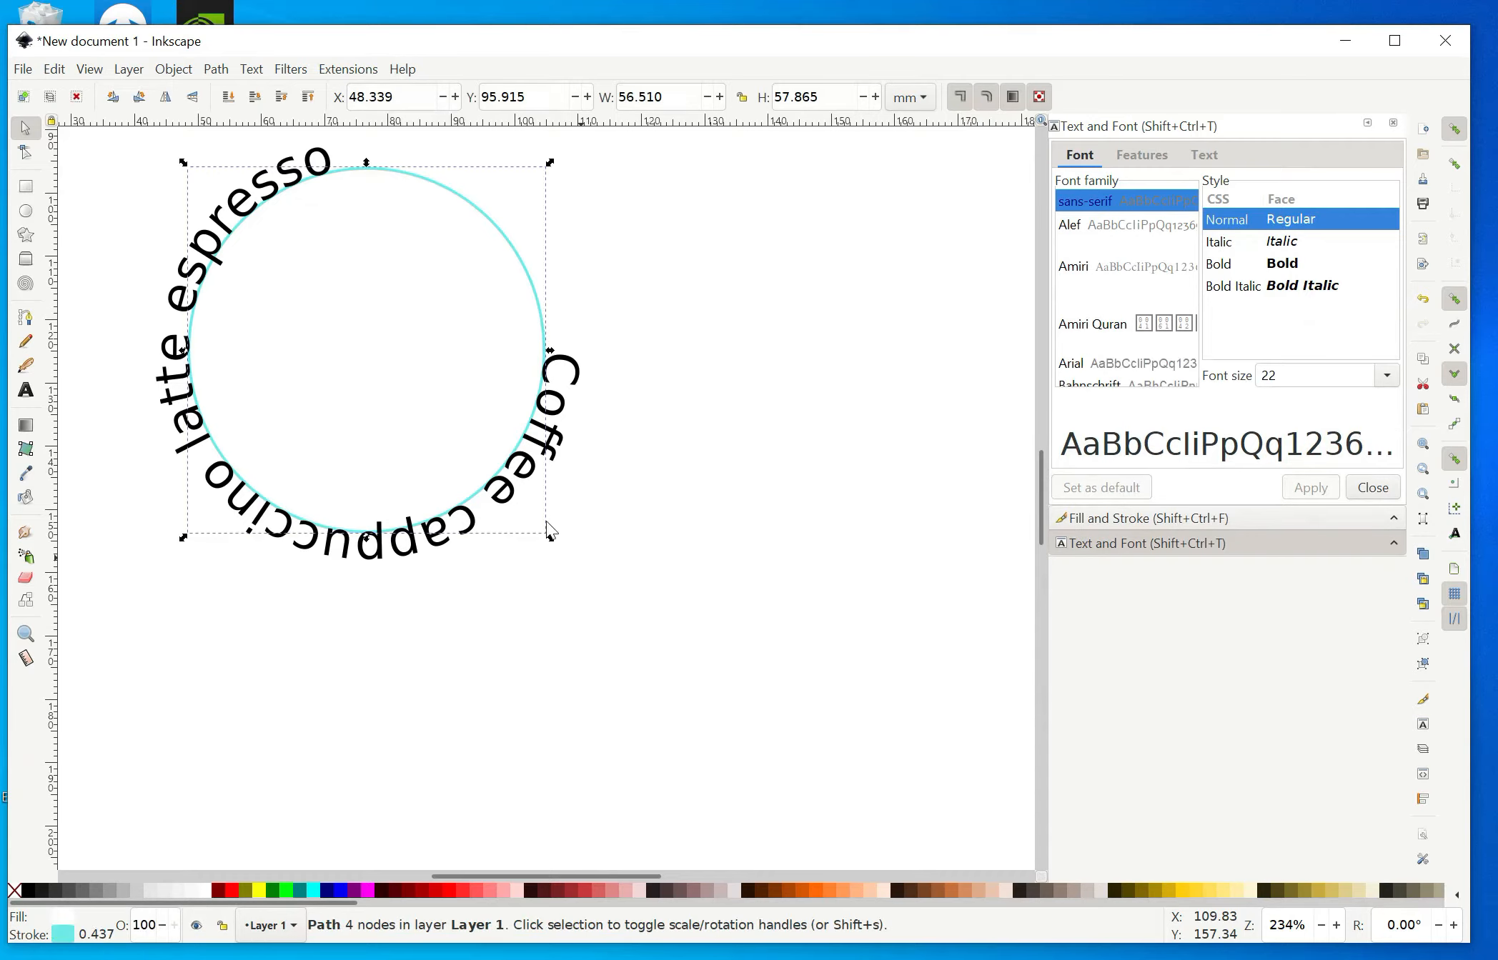
left_click_drag(550, 538, 495, 465)
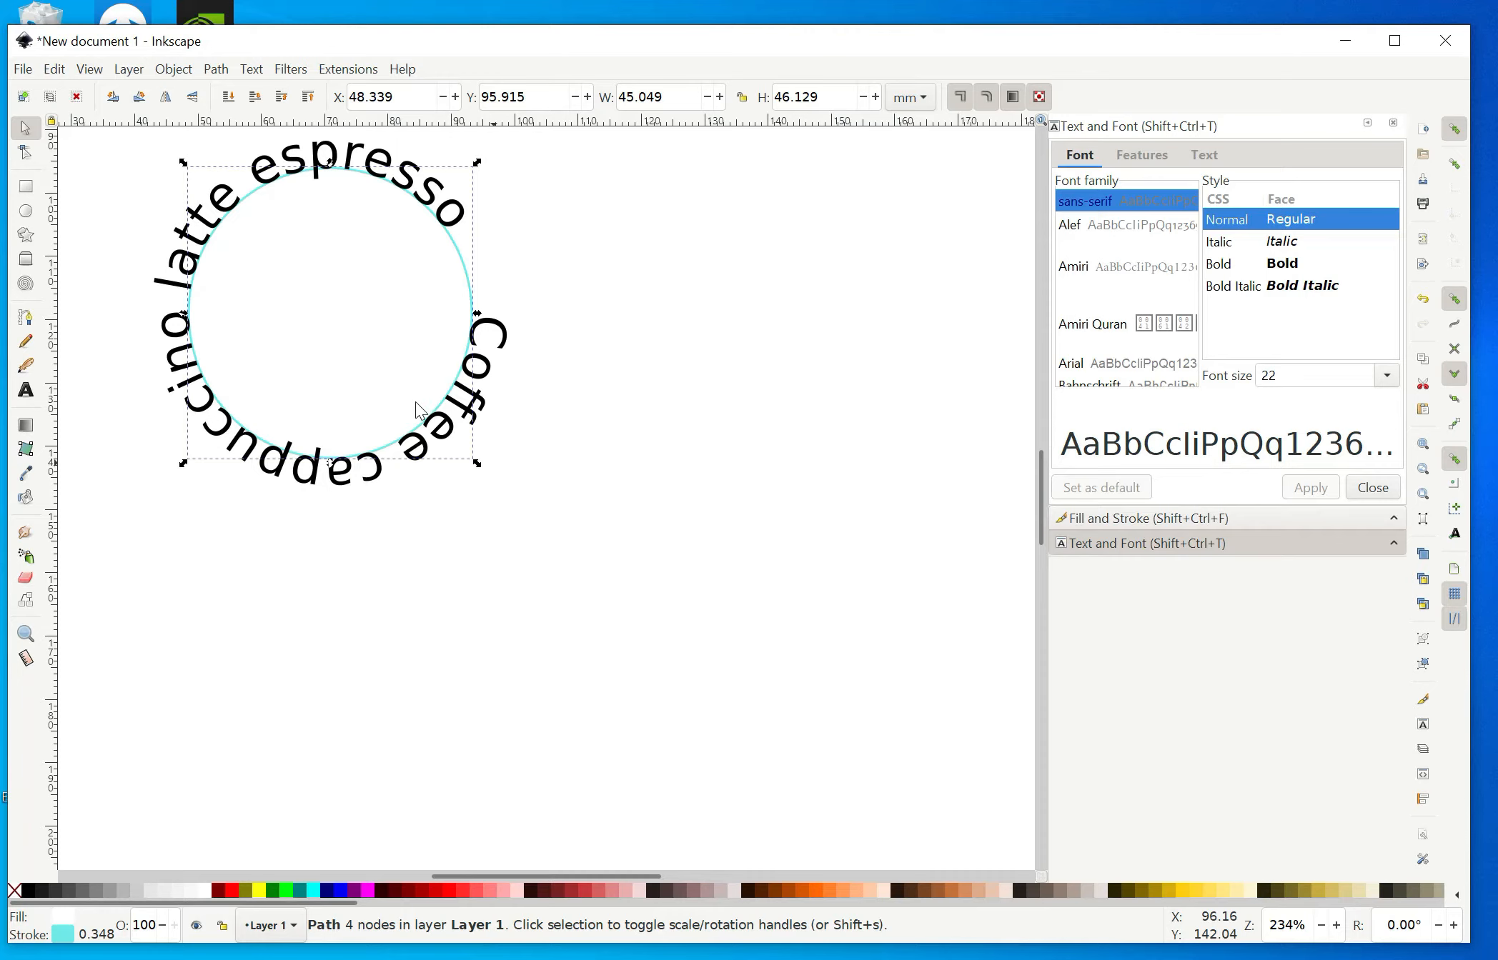
left_click(698, 435)
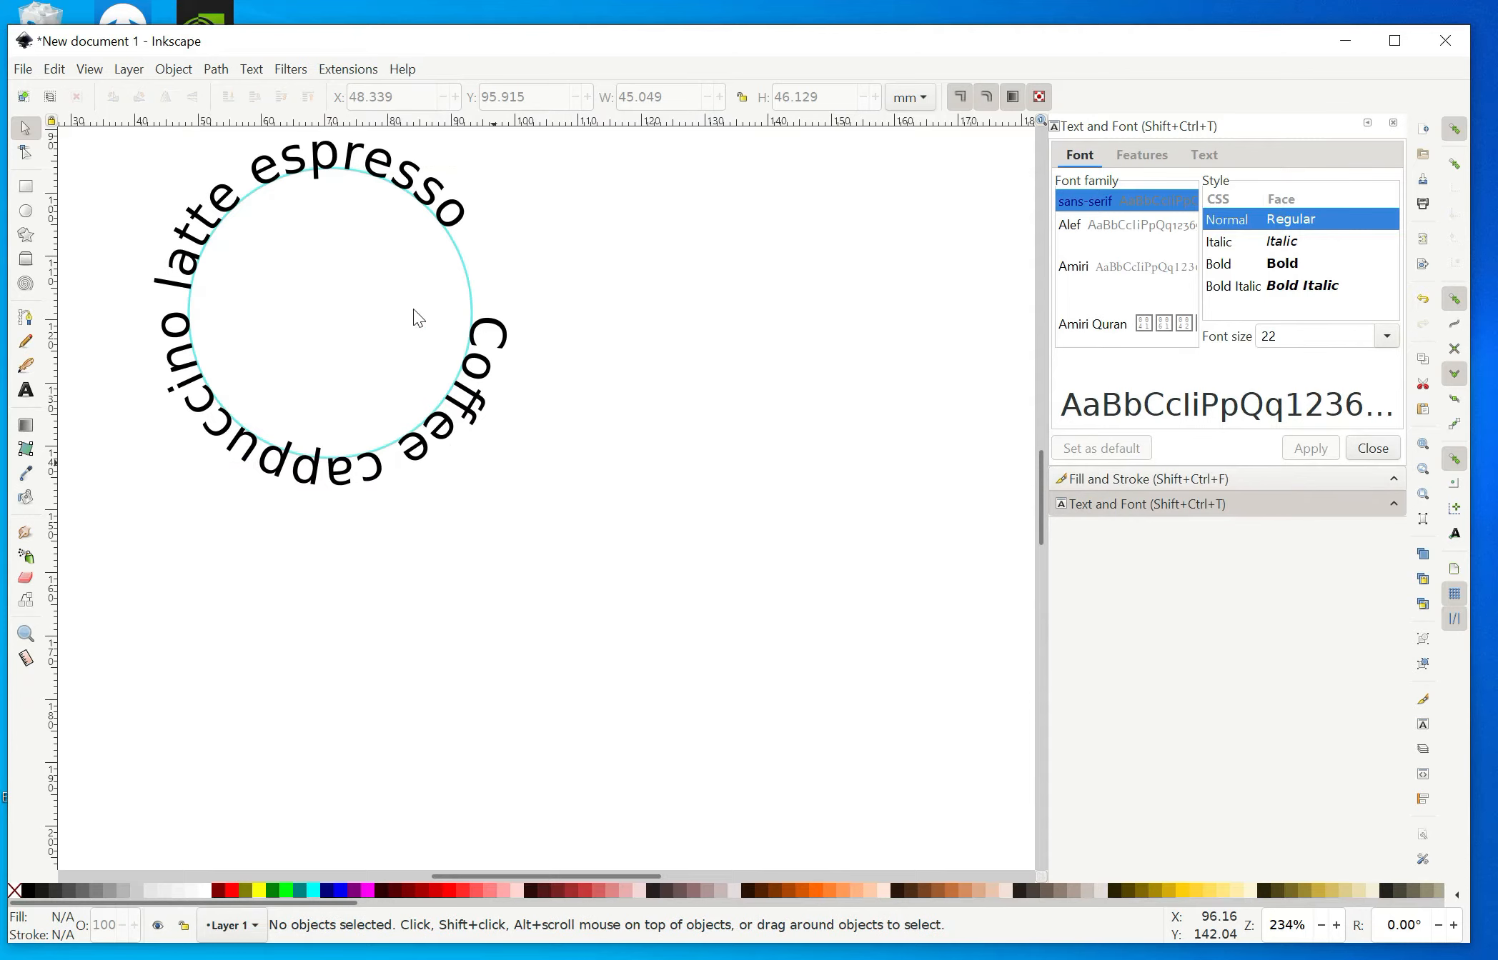
Rotate the circle so the word "Coffee" starts at the top of the ring.
left_click(441, 320, "ctrl")
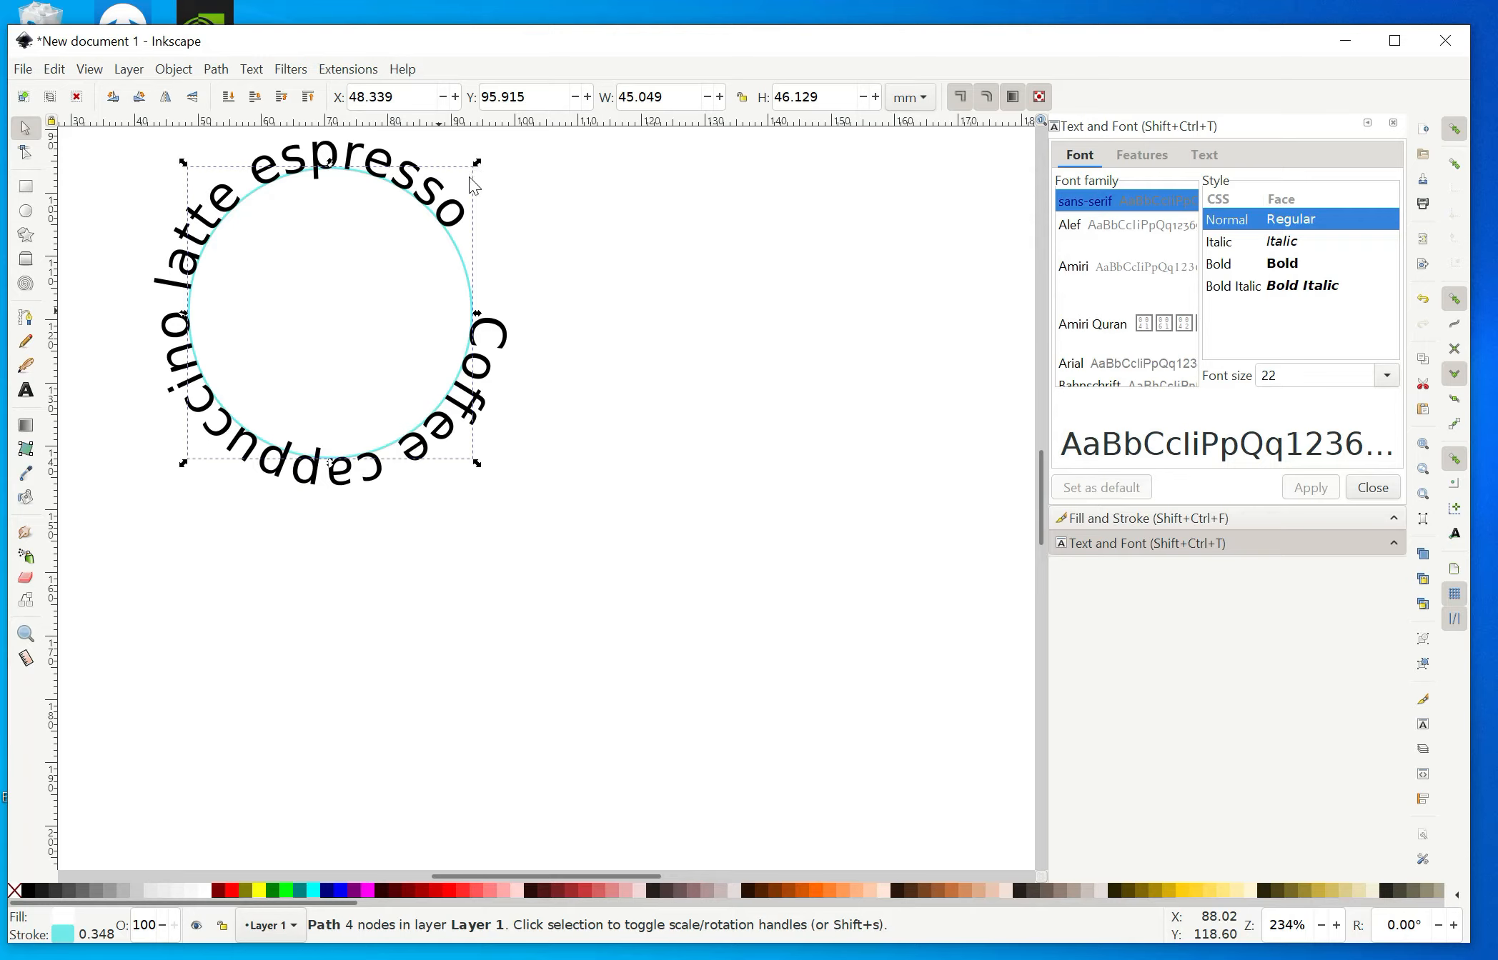
left_click(418, 283)
left_click_drag(478, 162, 242, 300)
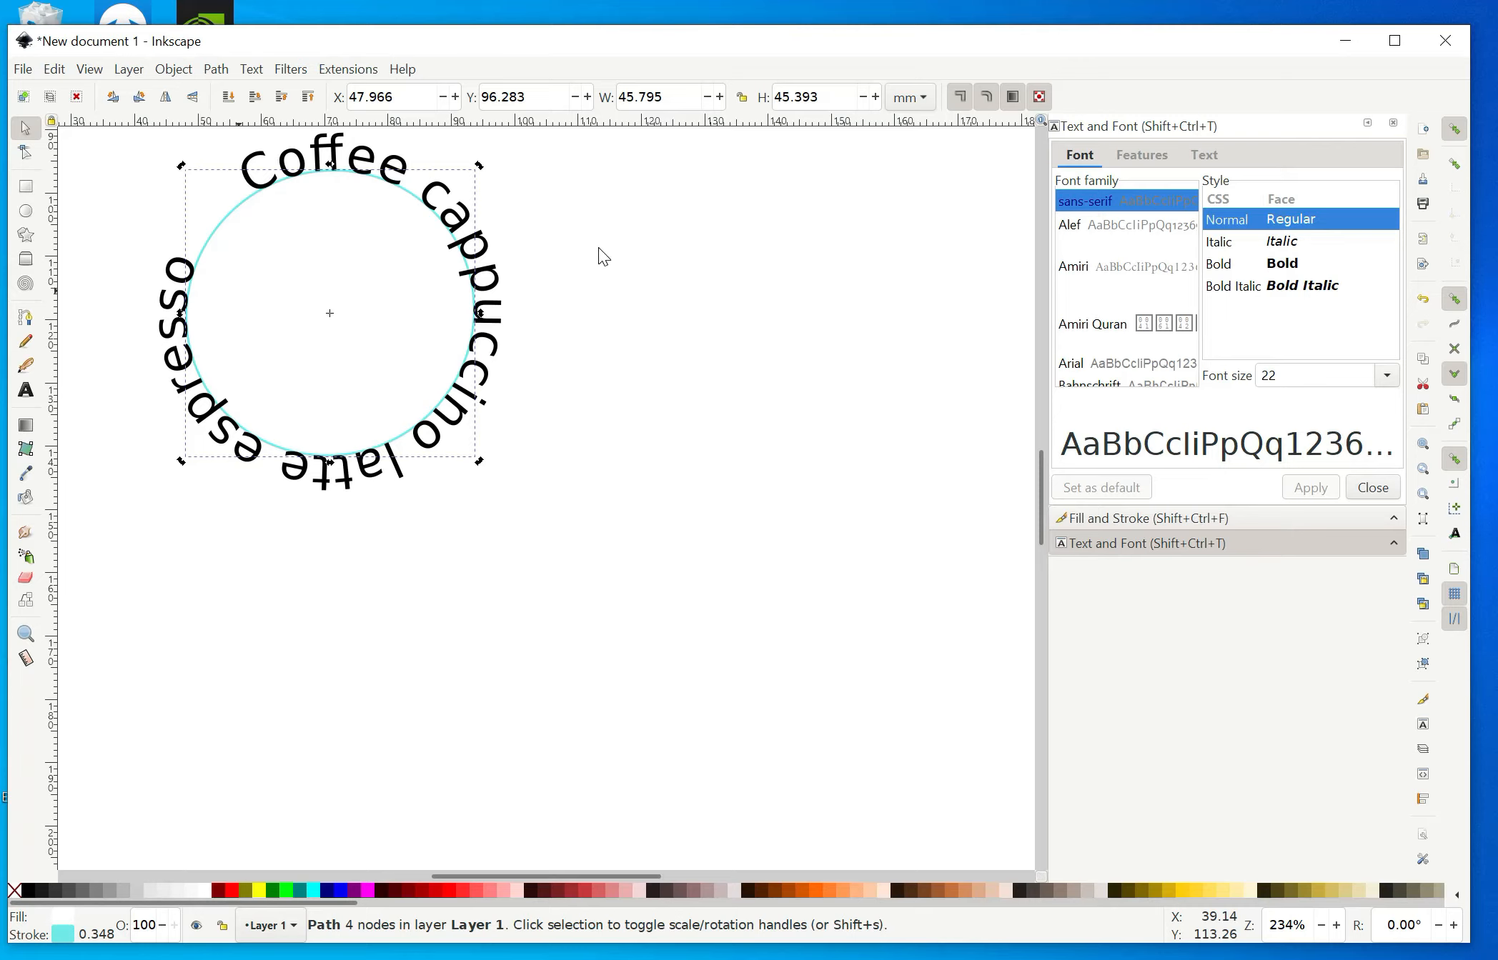
left_click(552, 251)
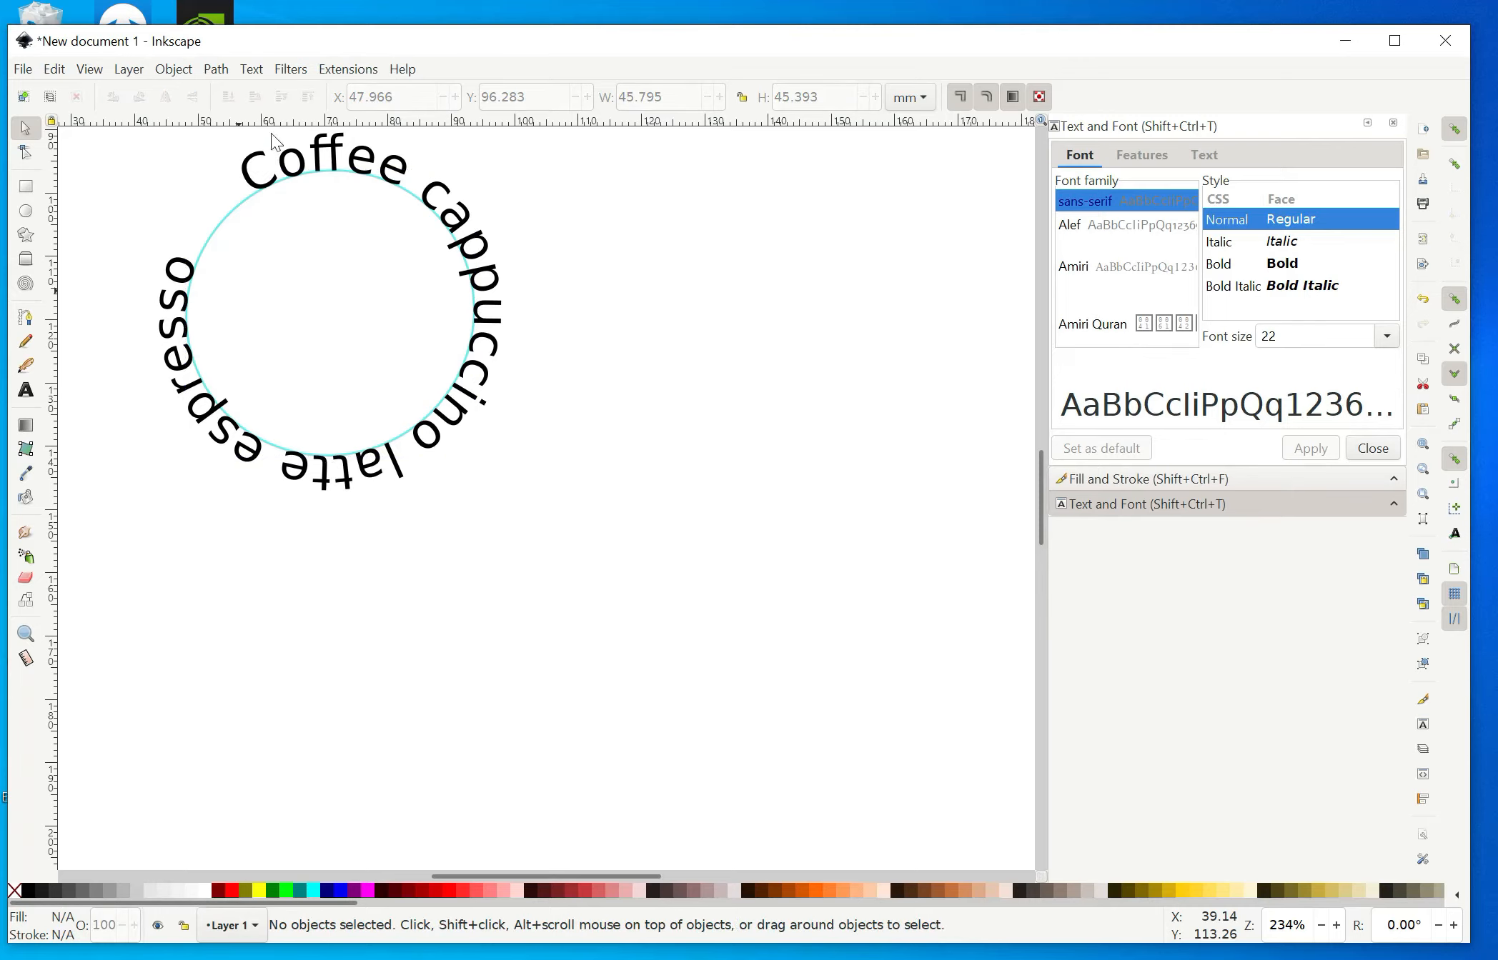
Select both the circle and the curved text and apply Break Apart.
left_click_drag(144, 137, 550, 560)
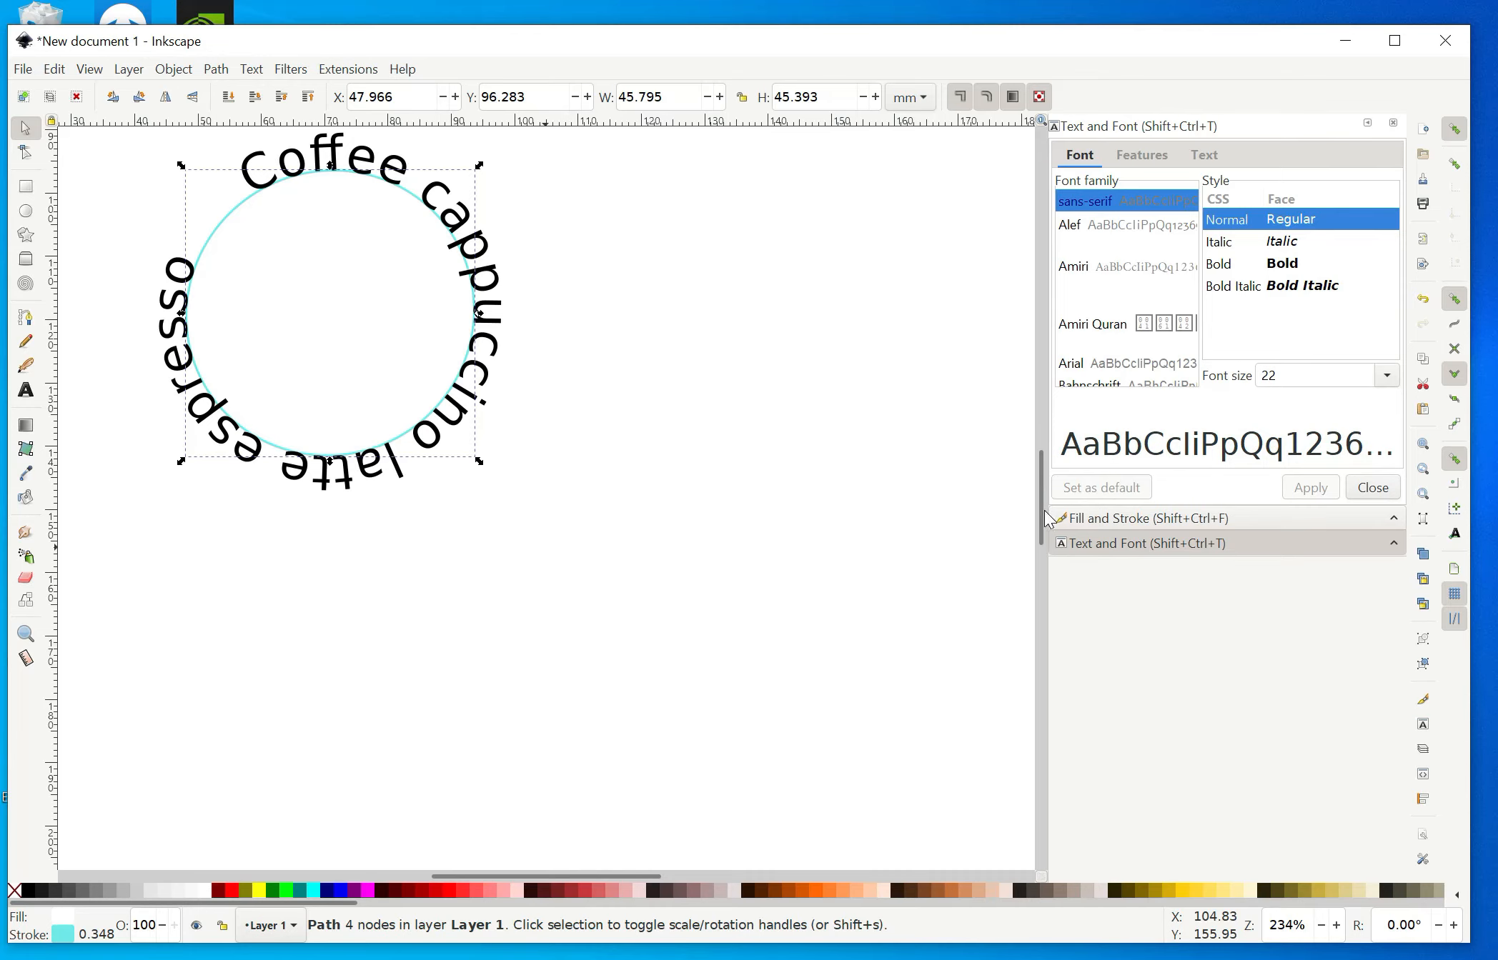
scroll(1043, 521, "up", 4)
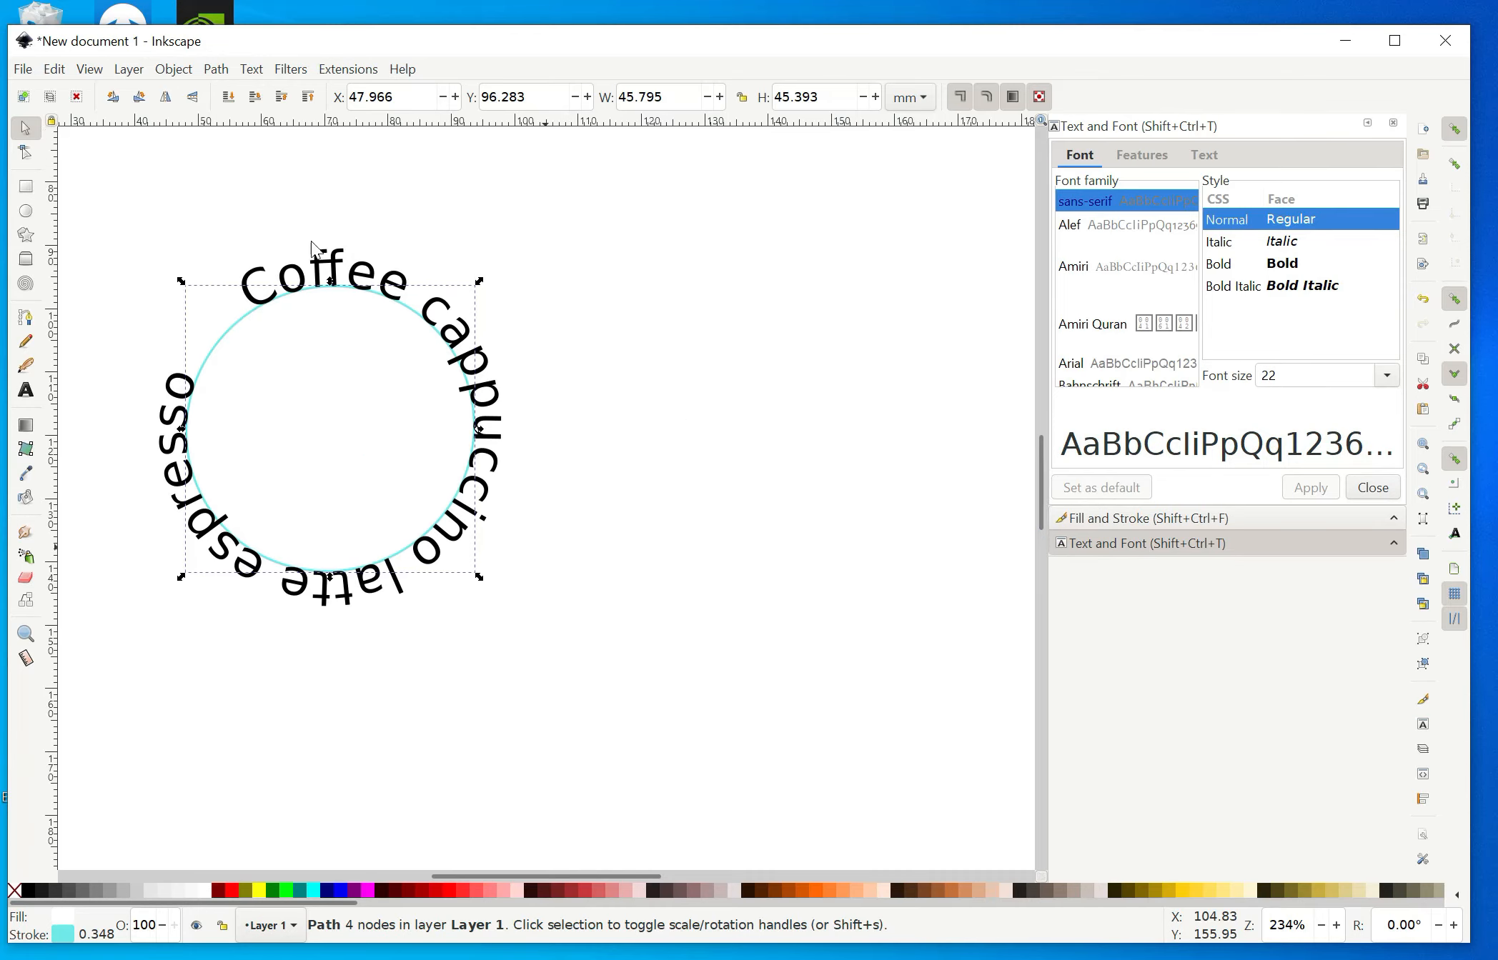
left_click_drag(143, 210, 680, 700)
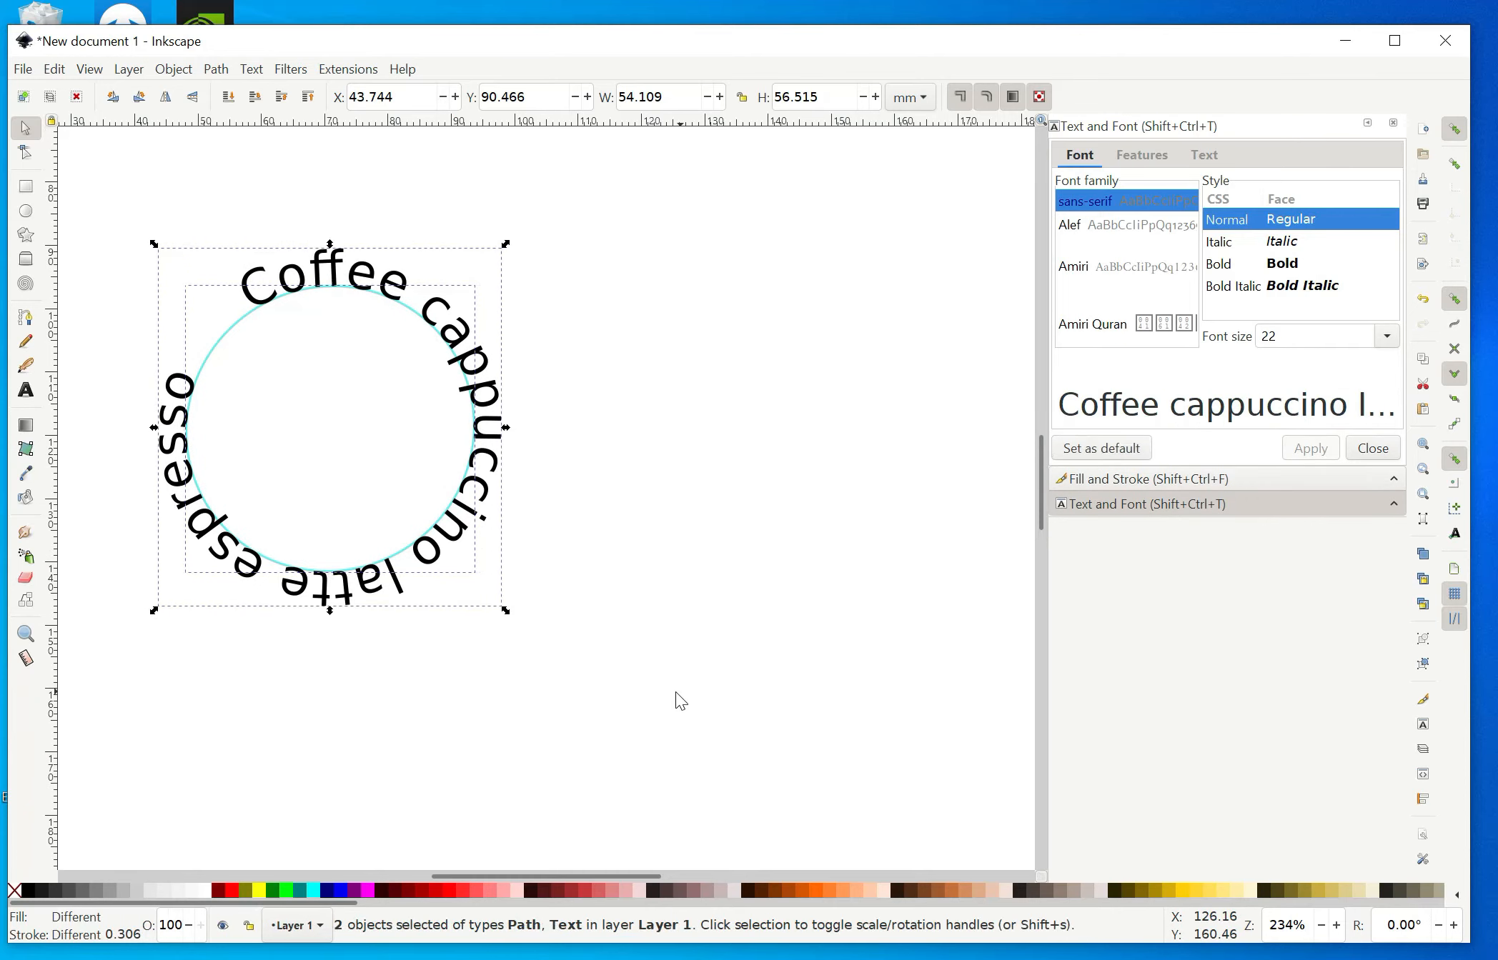
left_click(222, 70)
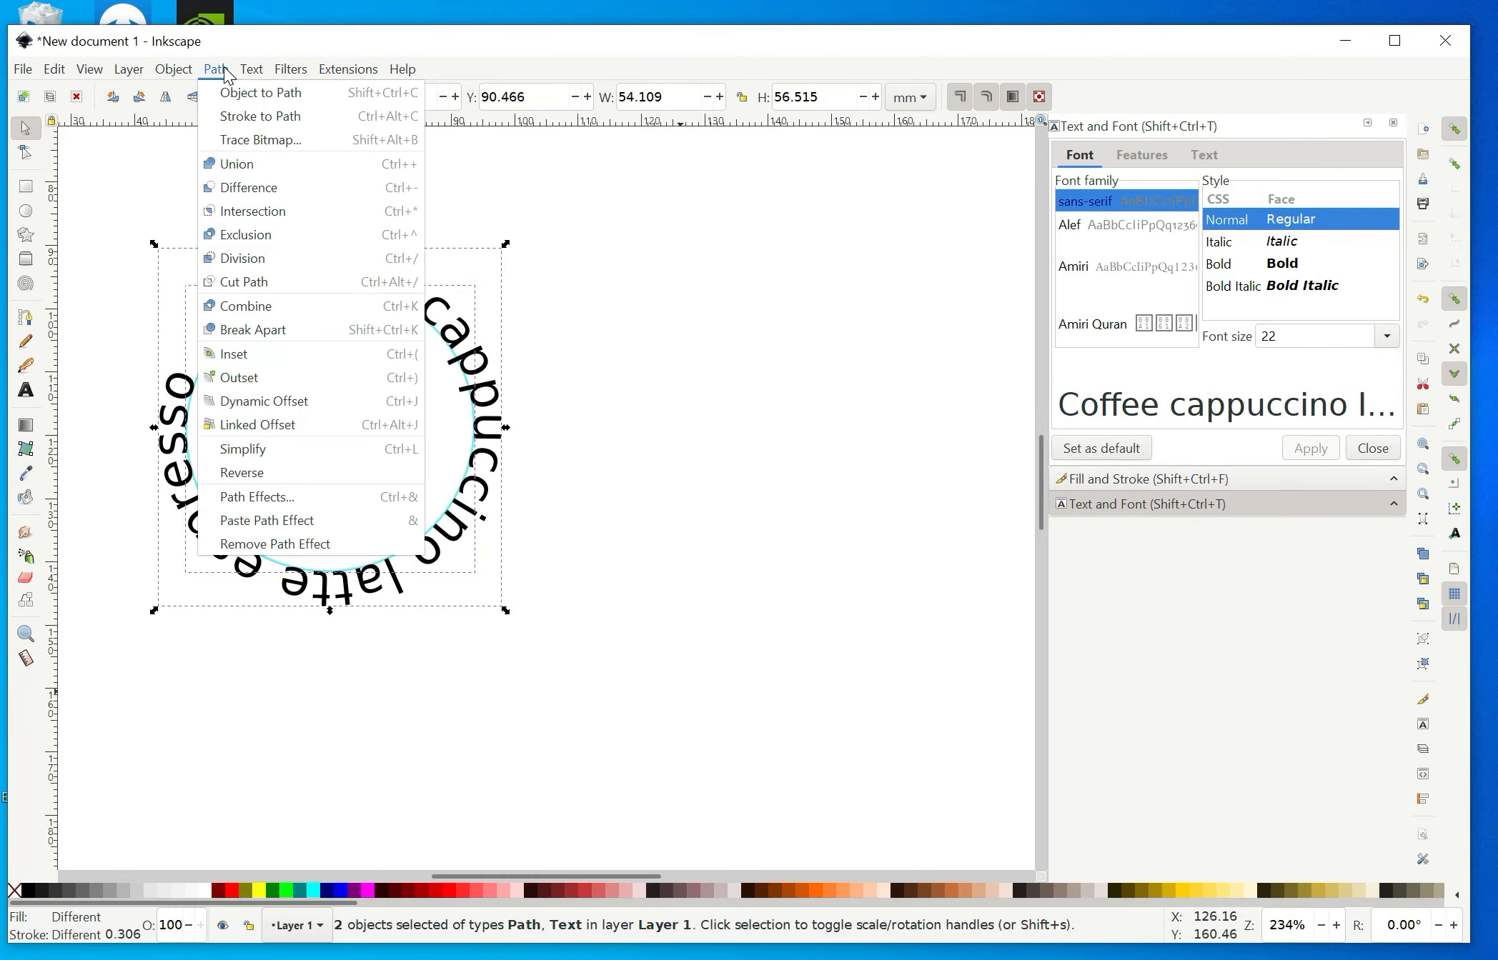
left_click(253, 334)
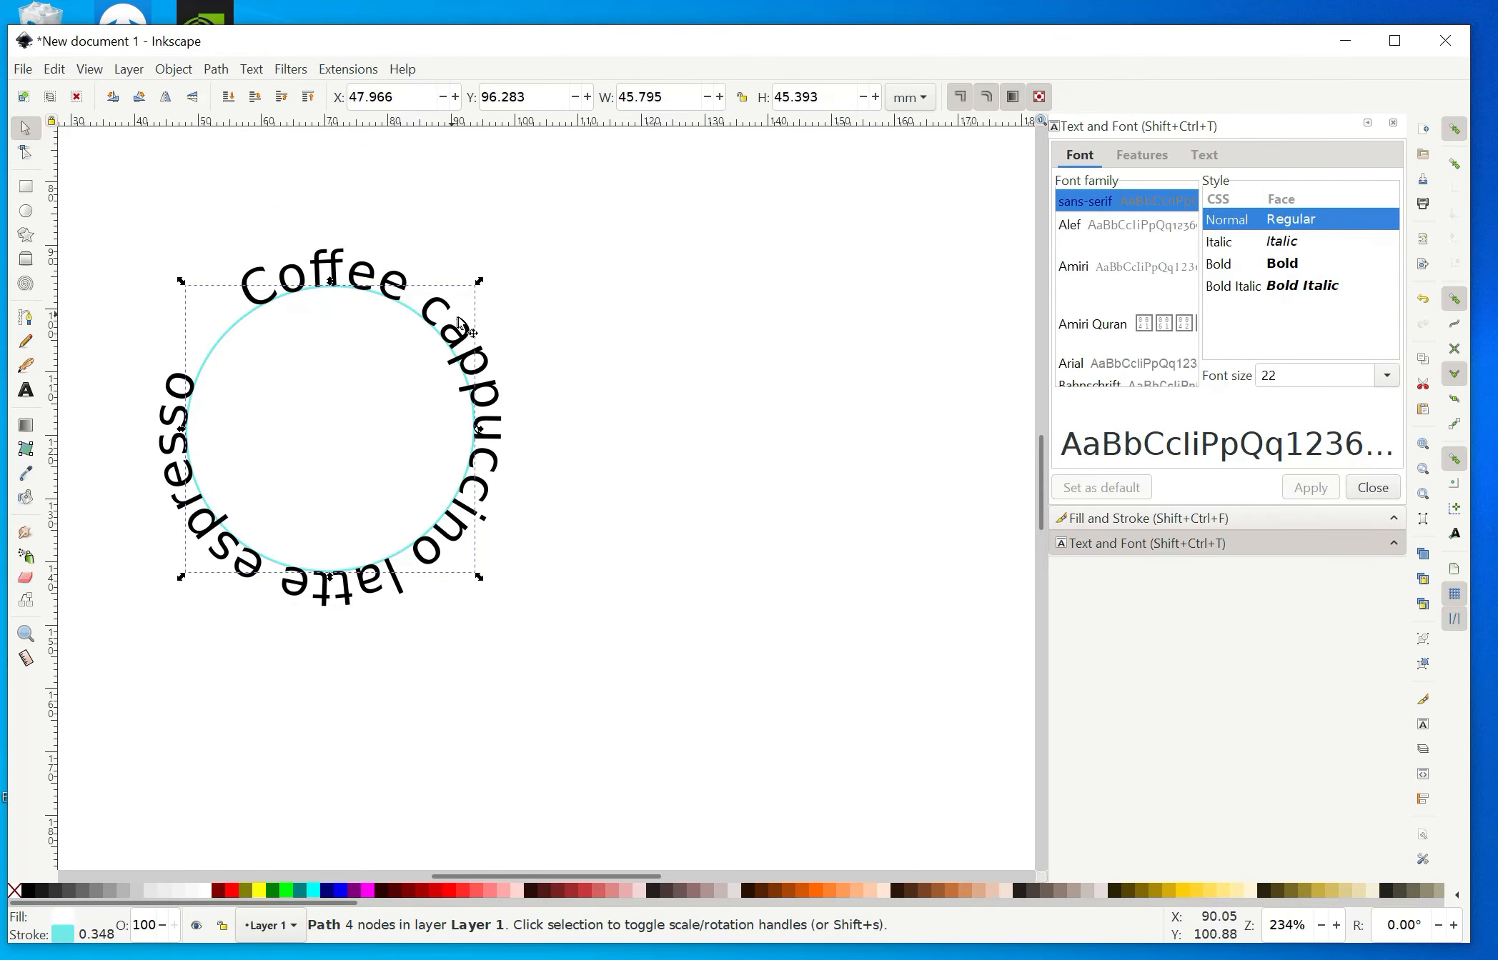
Move the curved lettering away from the circle to the empty area on its right.
left_click_drag(478, 328, 927, 329)
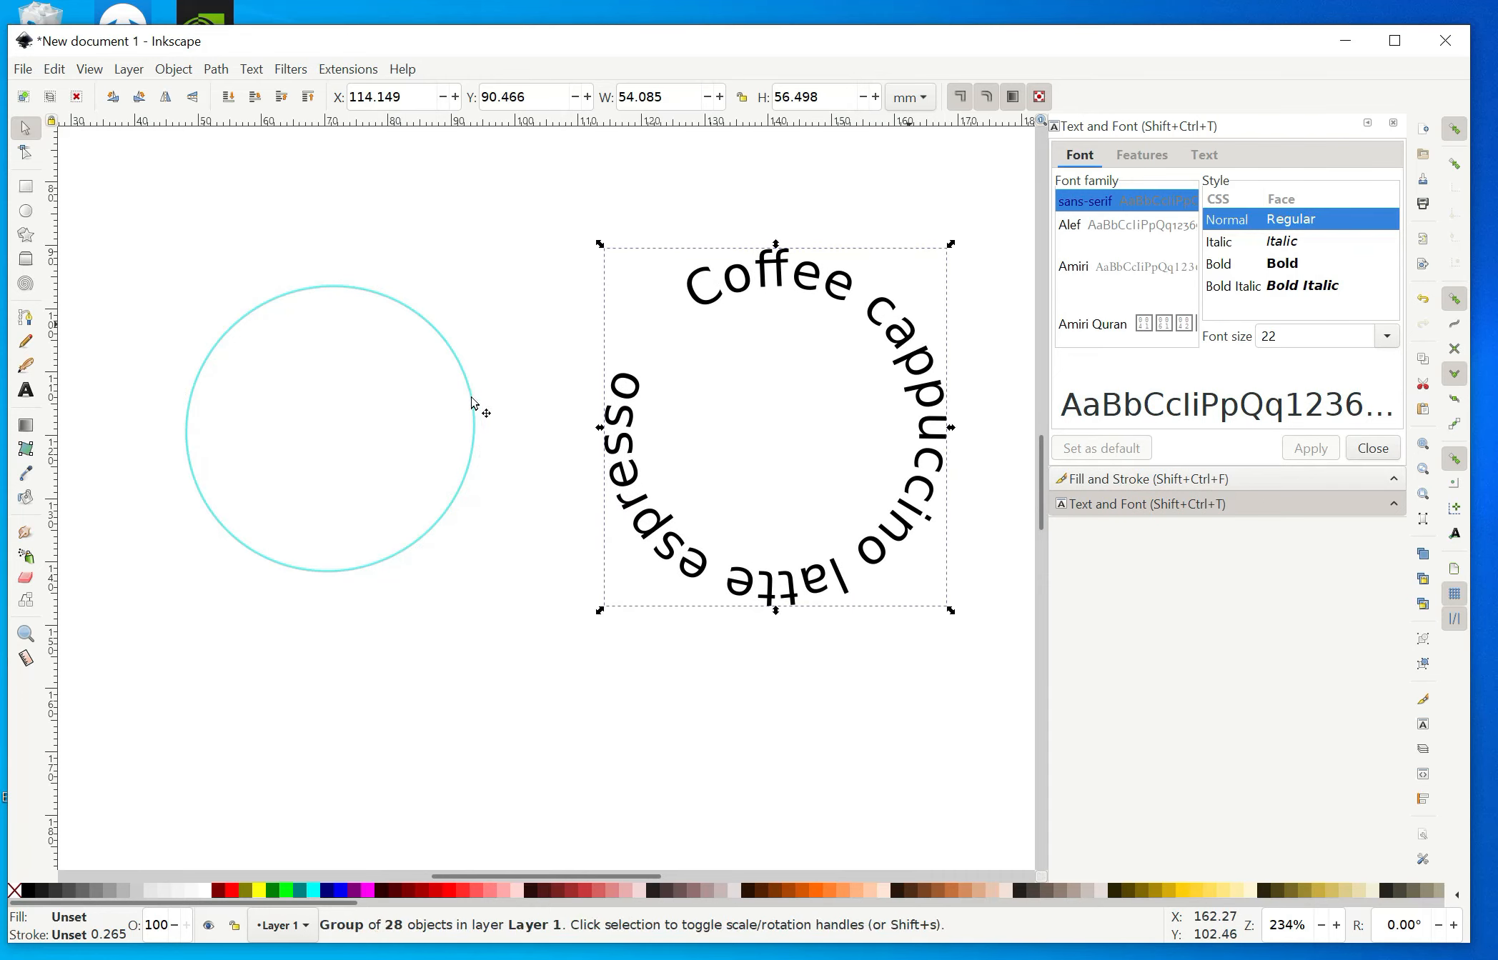
key("Escape")
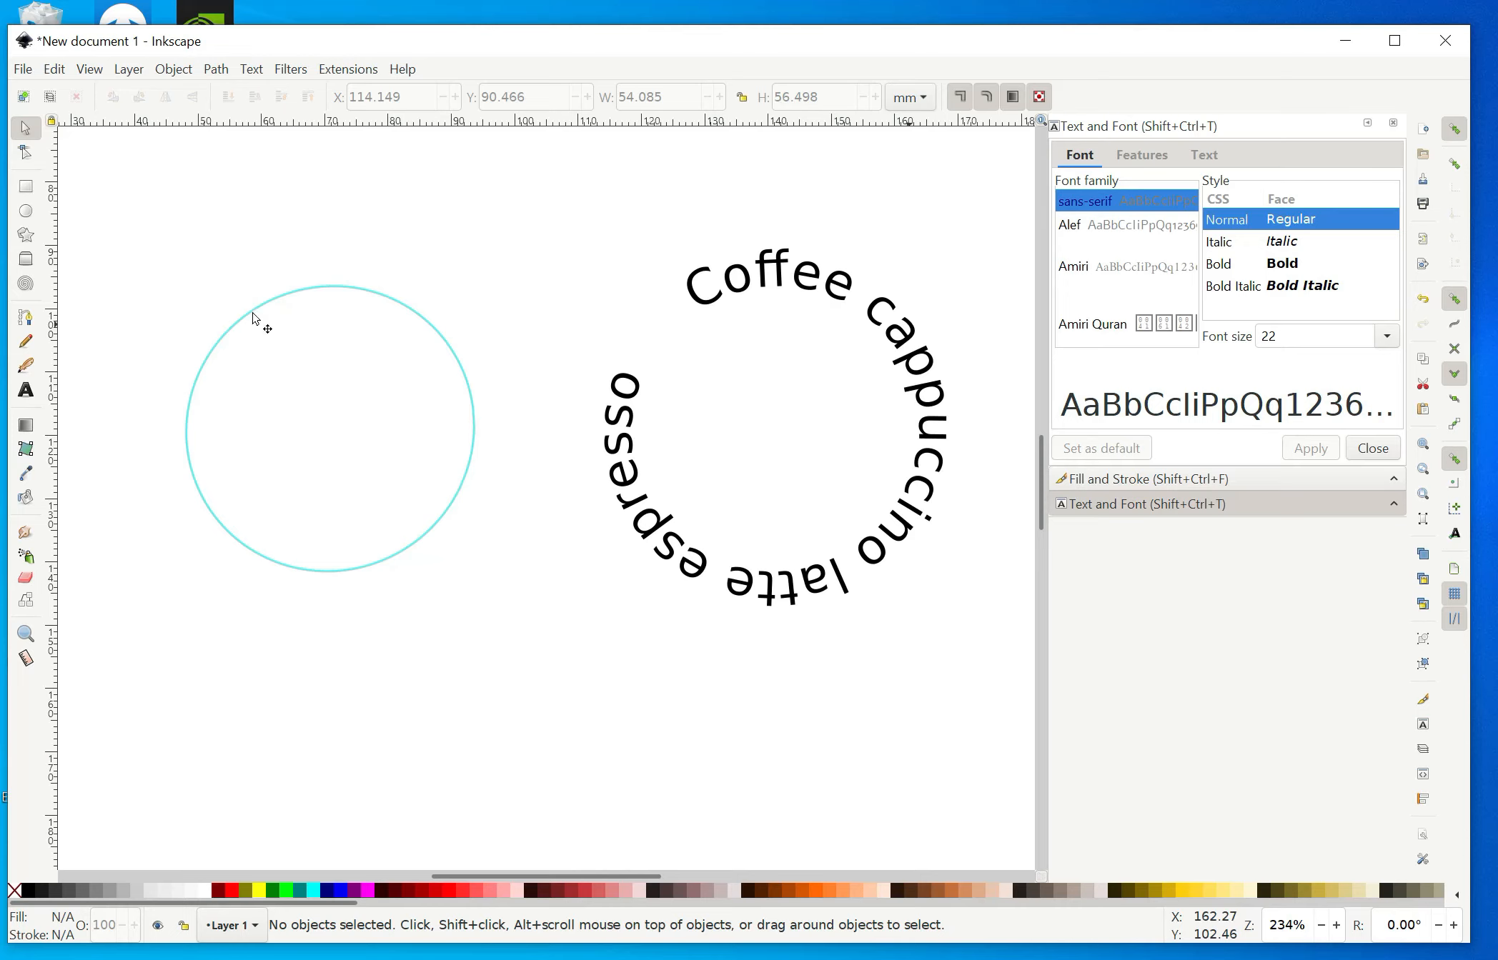
Delete the circle.
key("ctrl")
left_click(274, 307, "ctrl")
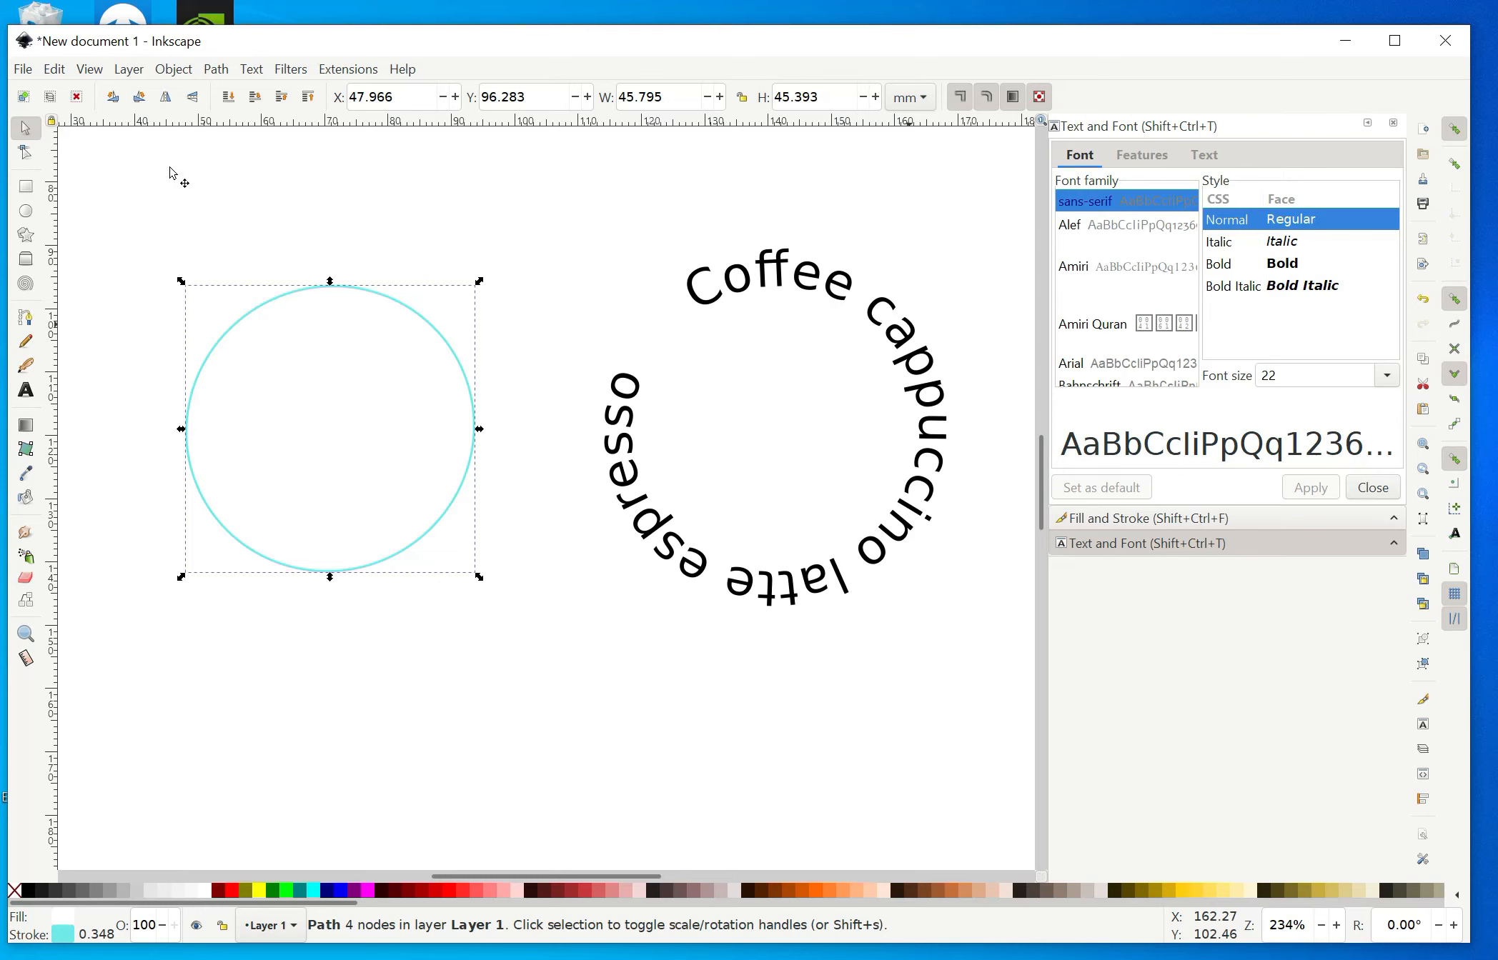
left_click(54, 69)
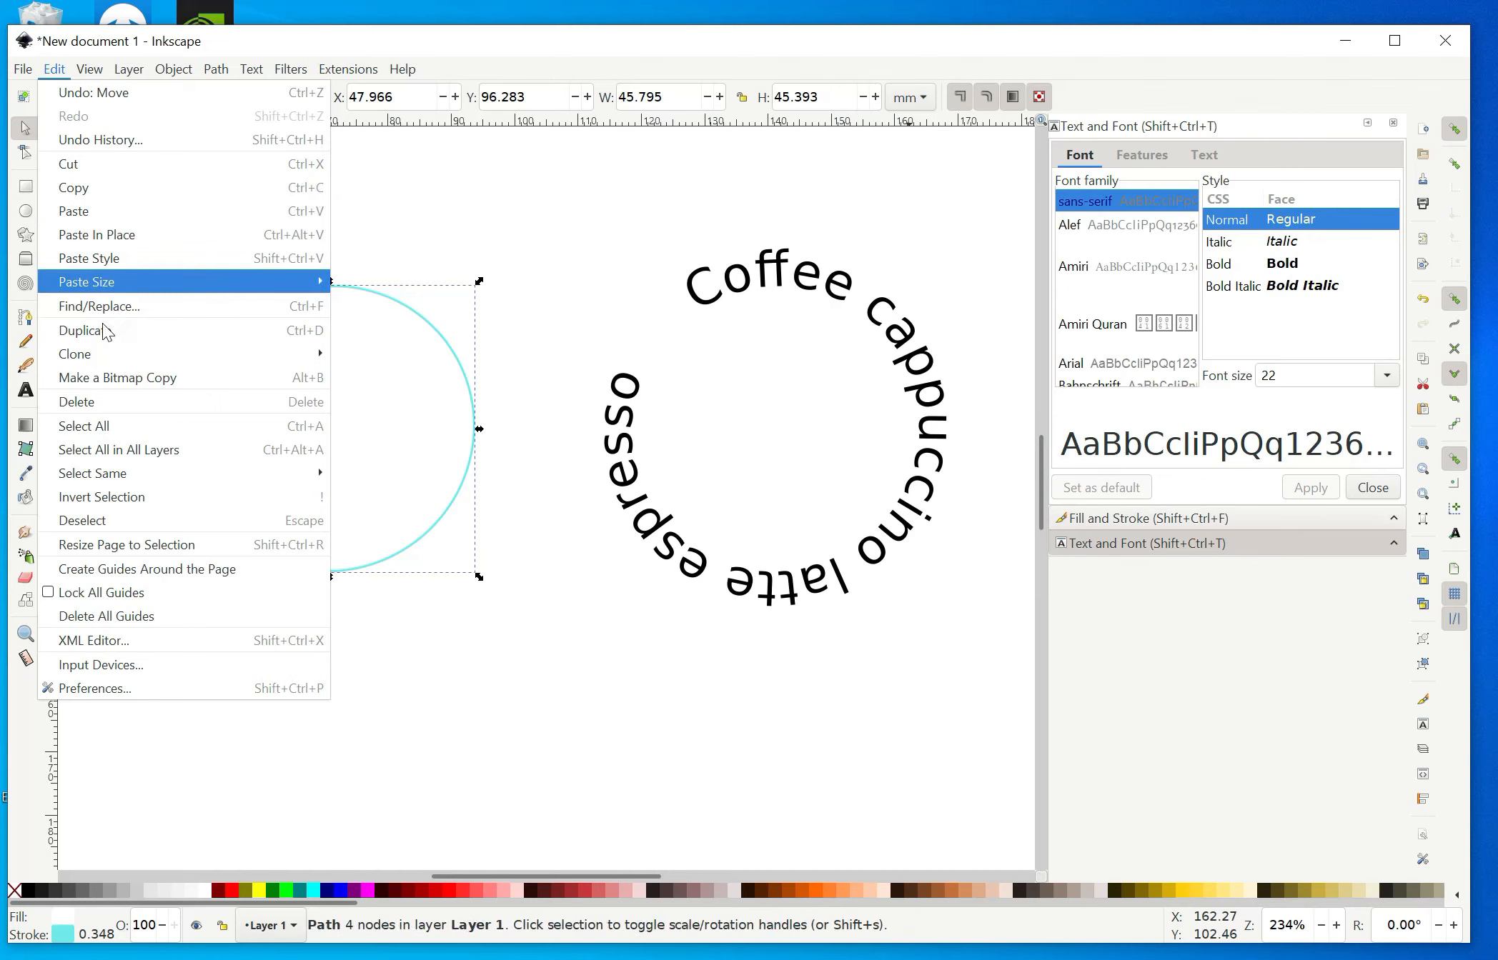
left_click(102, 395)
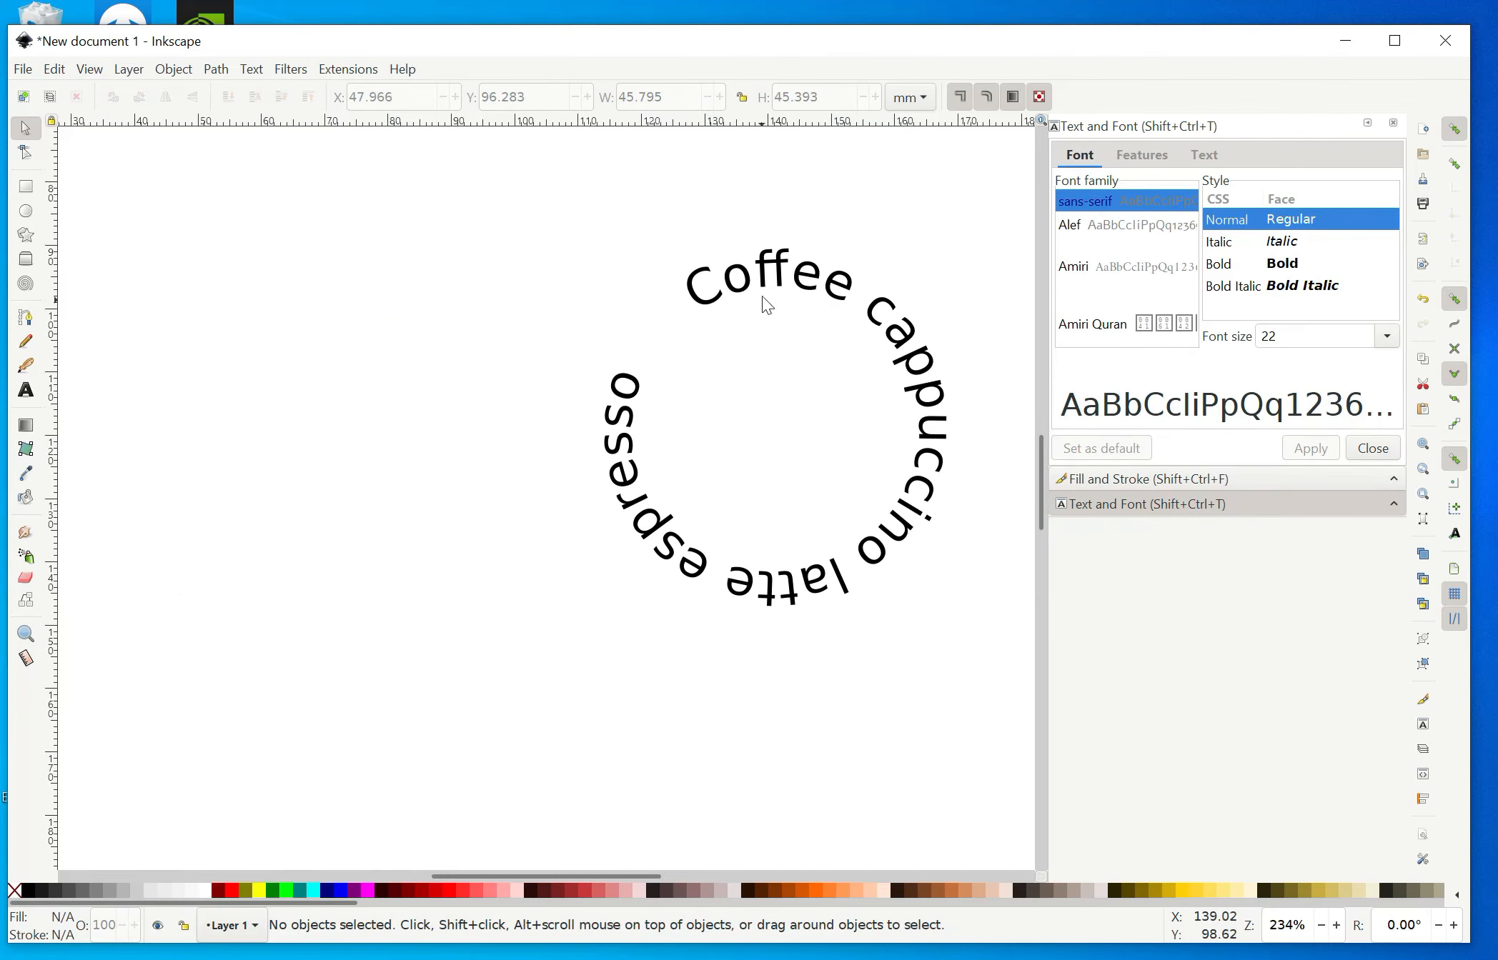
Select the whole lettering group and move it left toward the centre of the page.
left_click(766, 277, "ctrl")
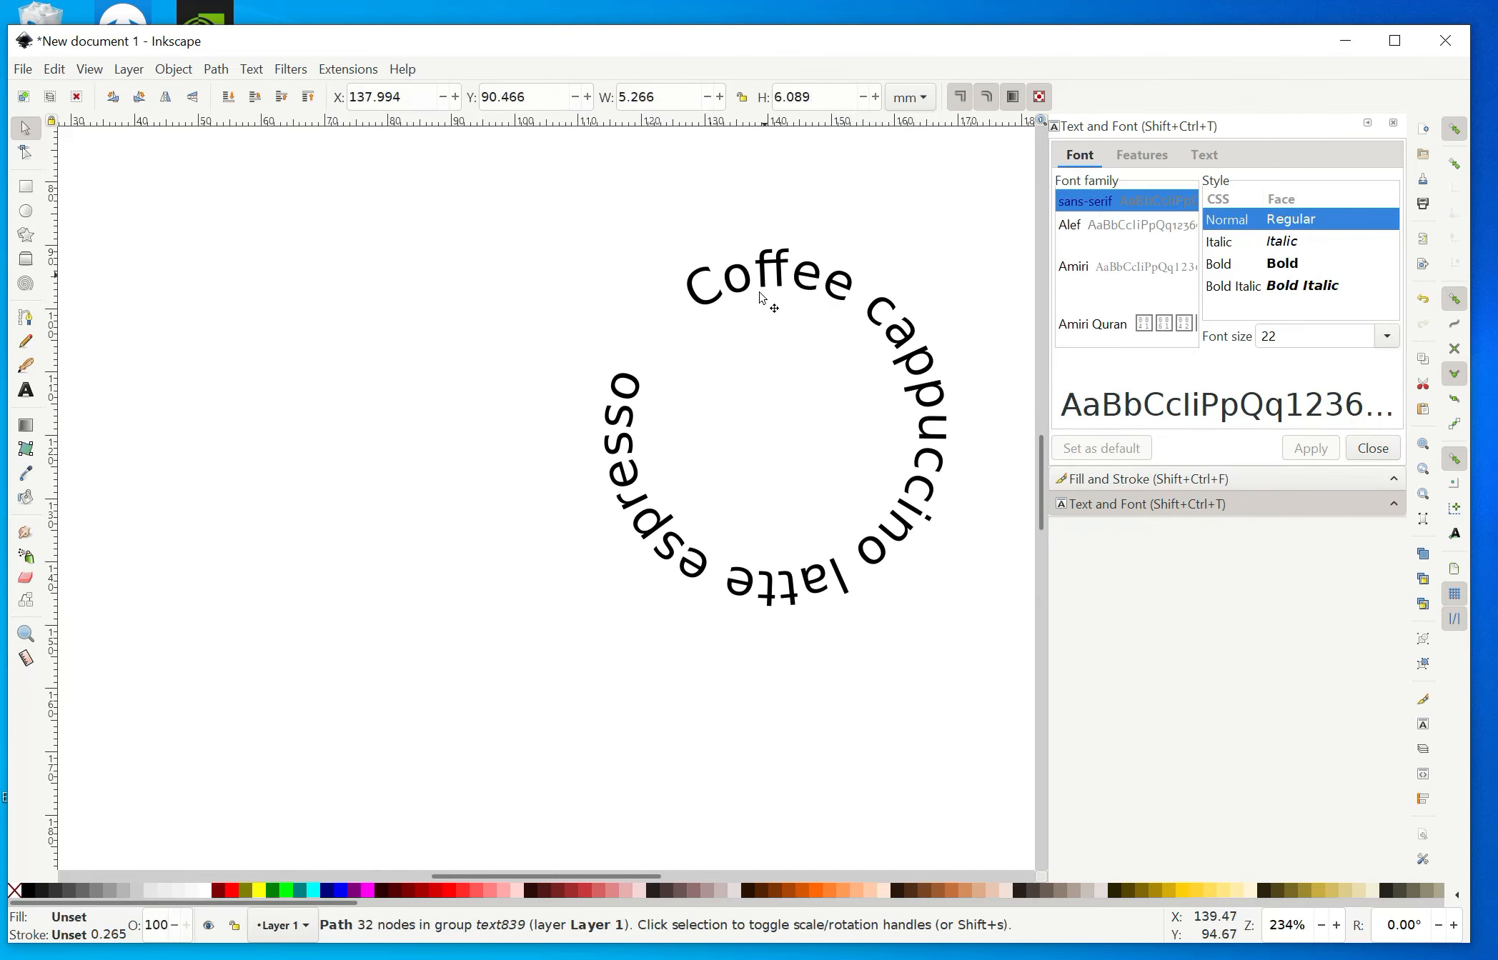
key("Escape")
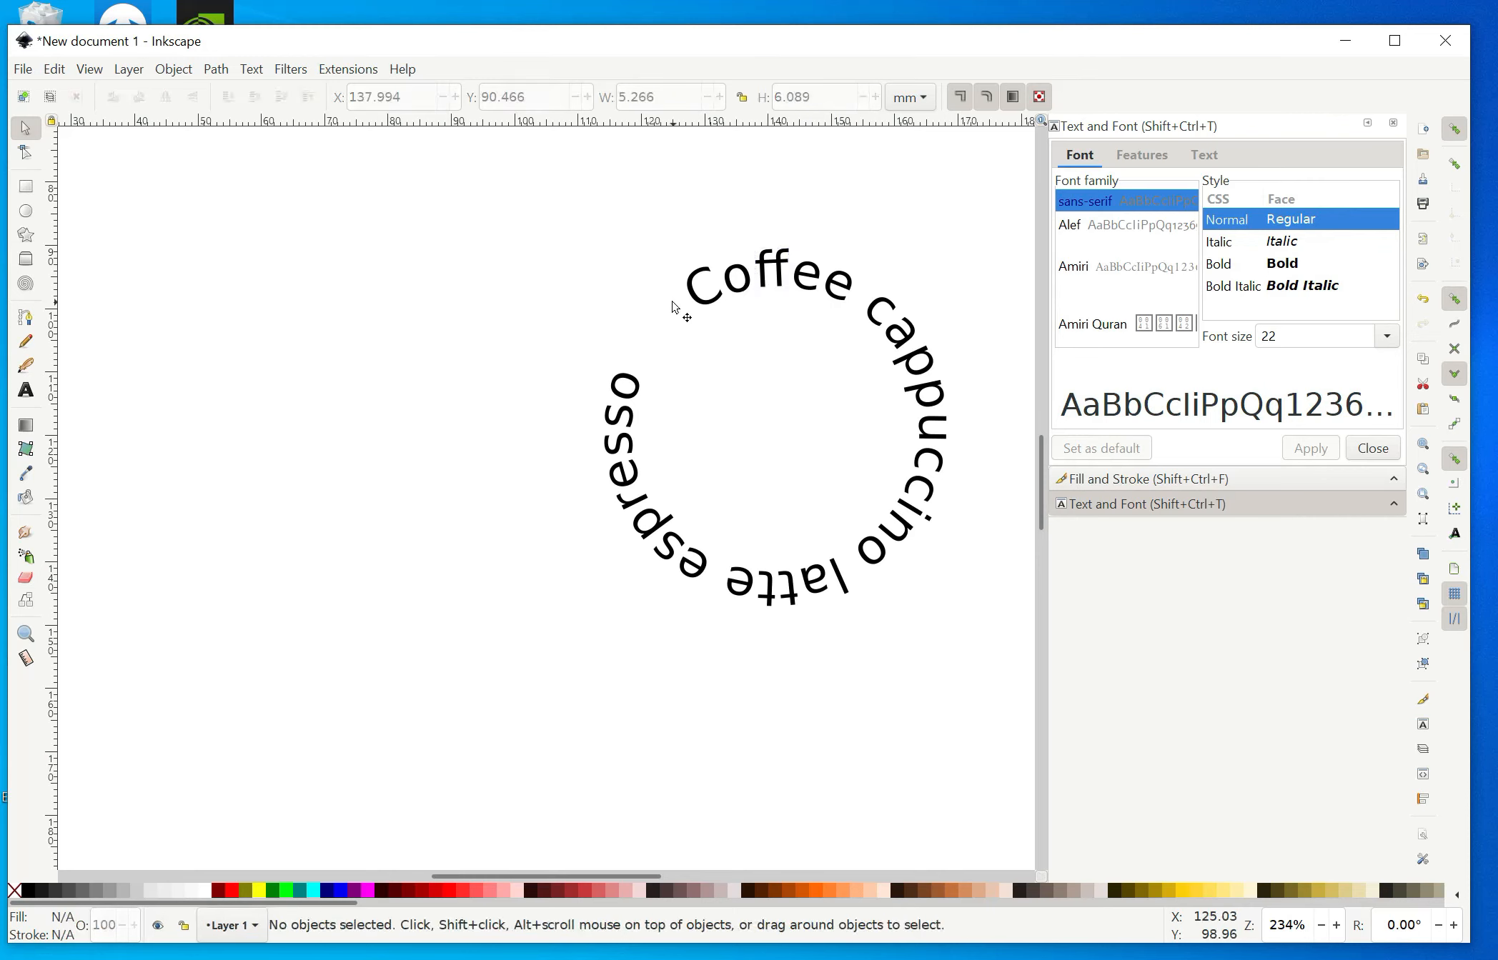
left_click_drag(563, 215, 983, 656)
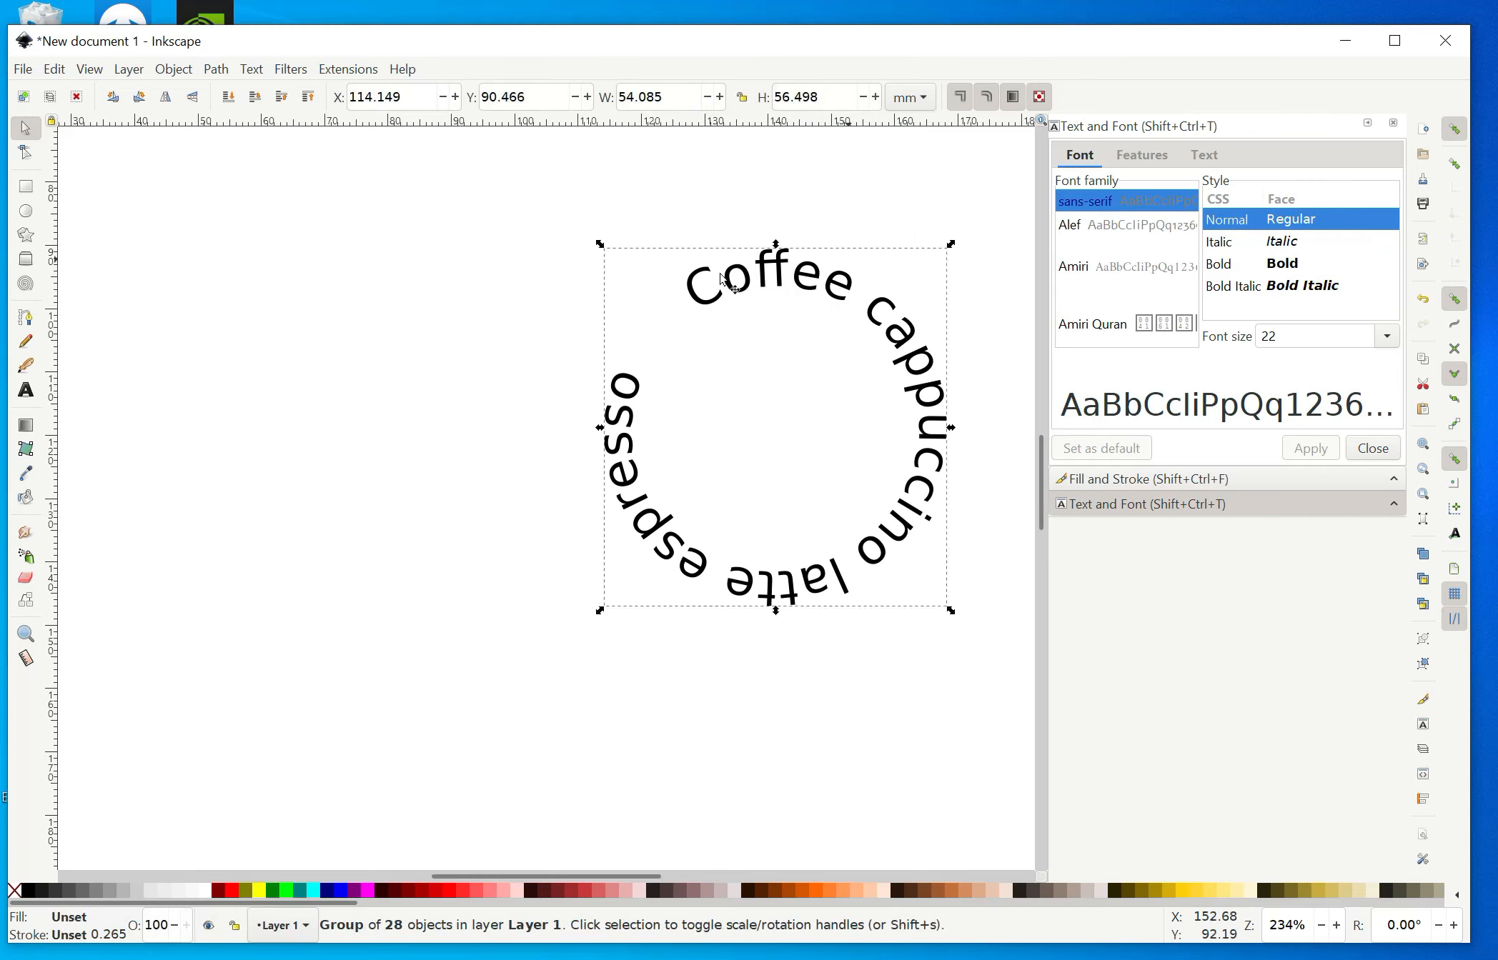
left_click_drag(761, 282, 658, 322)
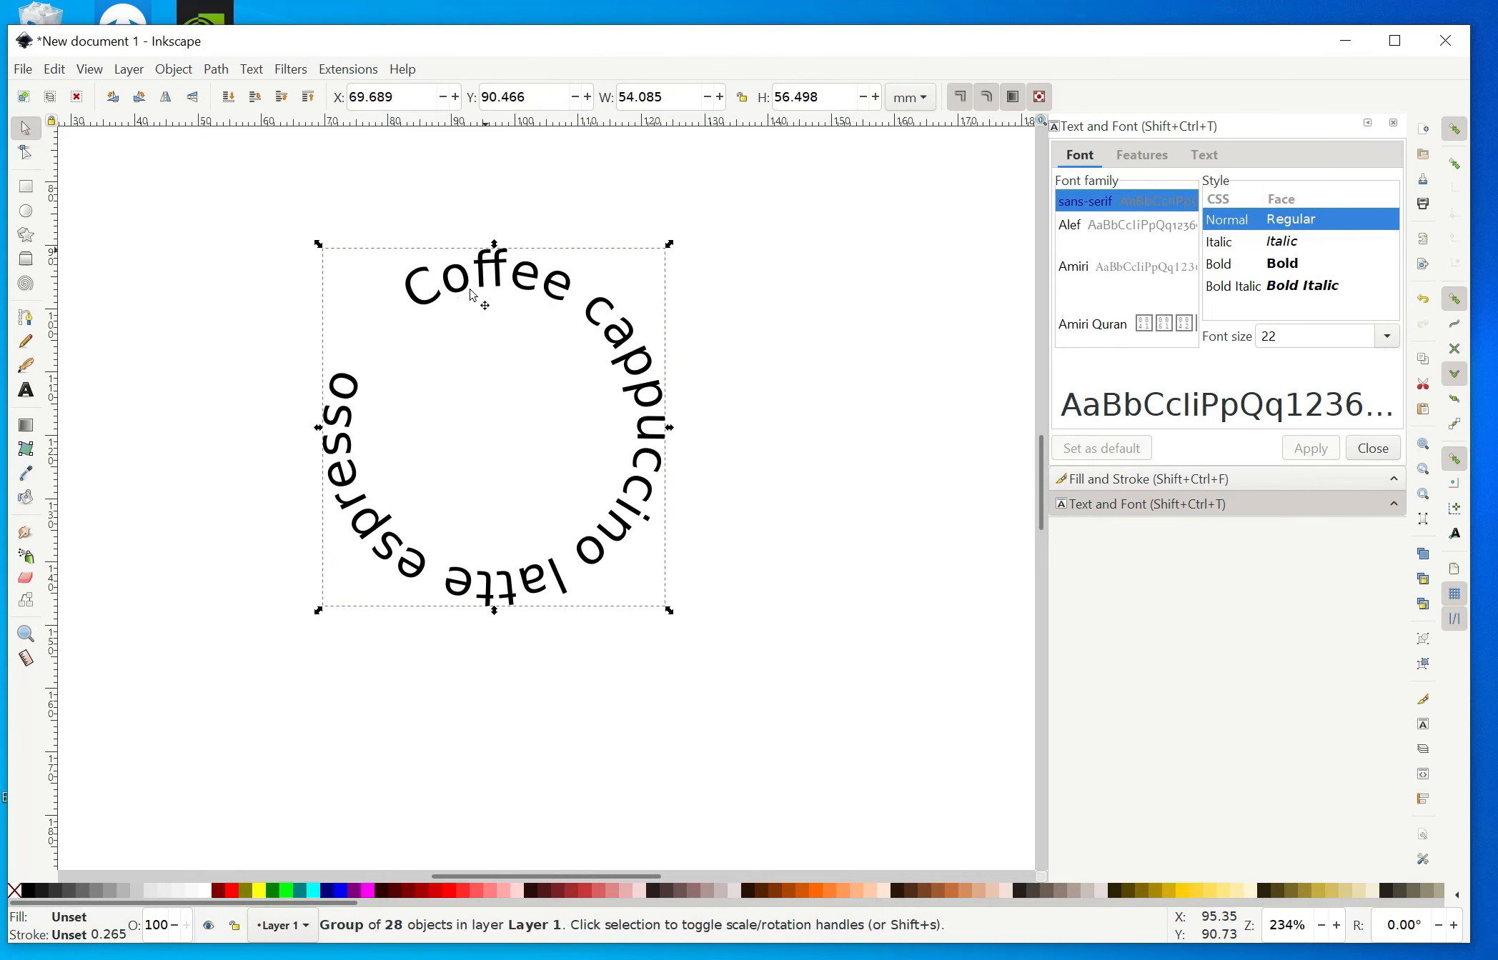